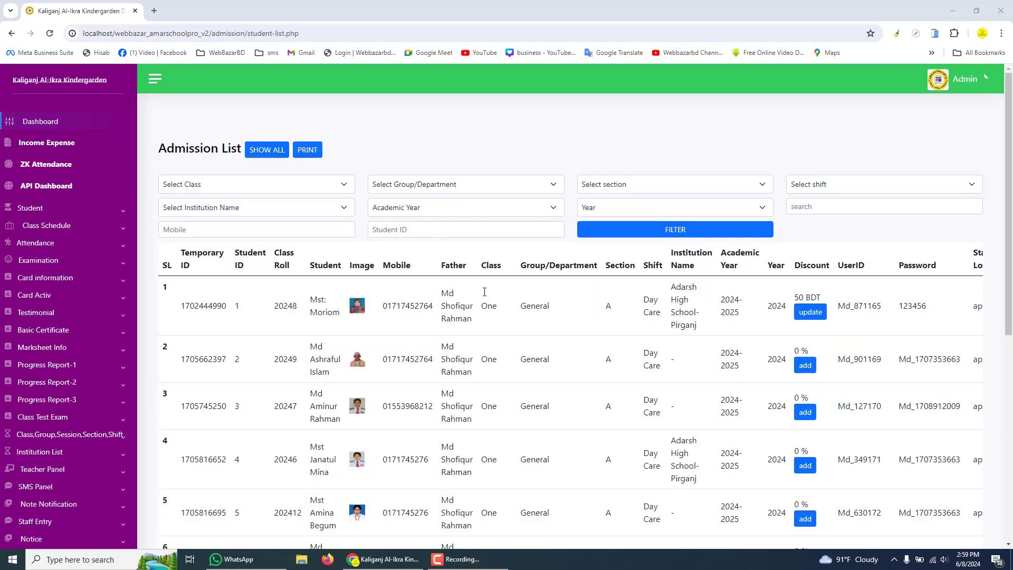
# Step: Open the discount form of the first student in the admission list and select a 10% discount
pyautogui.click(811, 315)
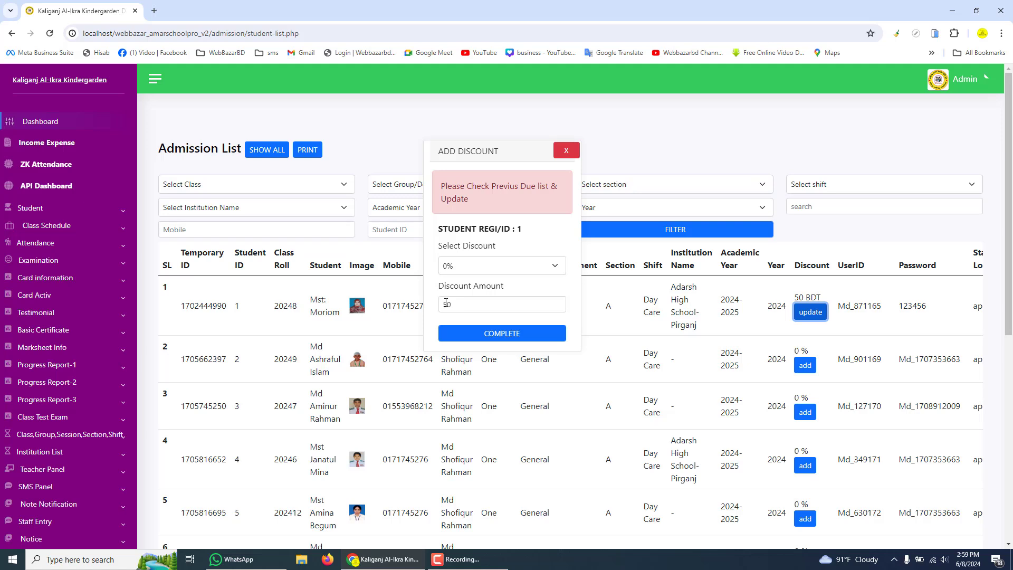
pyautogui.doubleClick(457, 302)
pyautogui.click(461, 265)
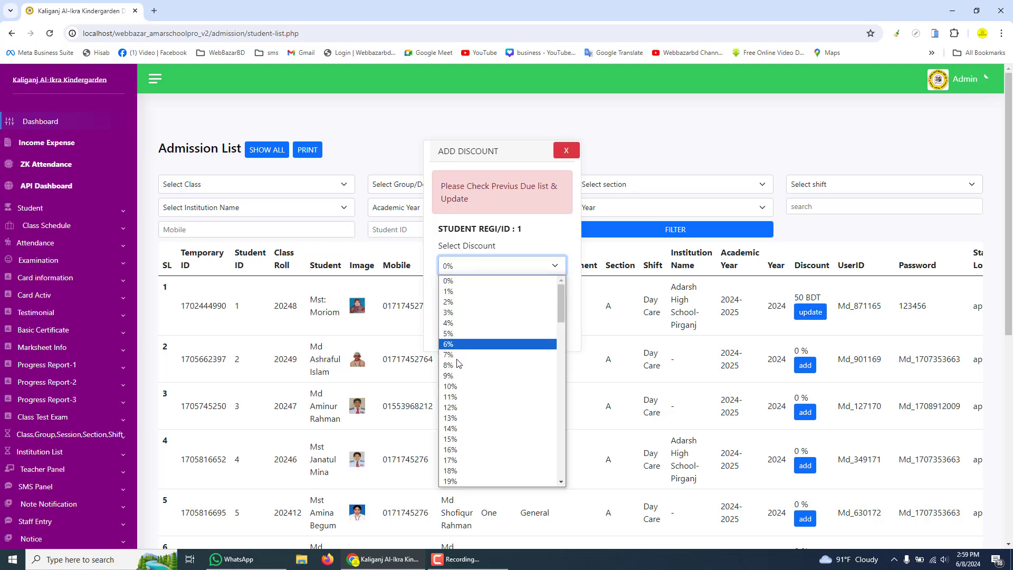
pyautogui.click(457, 387)
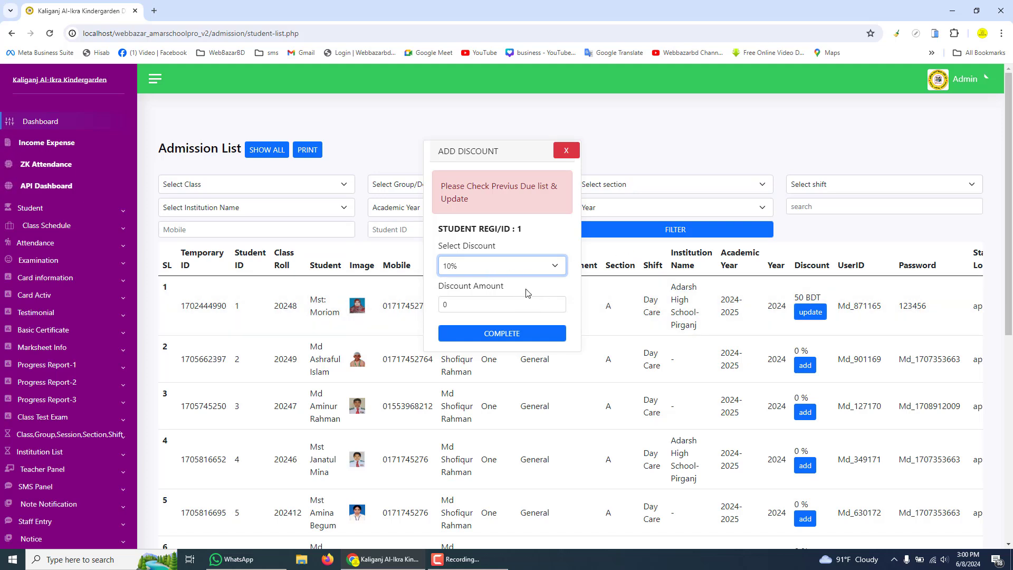
# Step: Set the first student's discount amount to 100 and complete the discount update
pyautogui.doubleClick(452, 305)
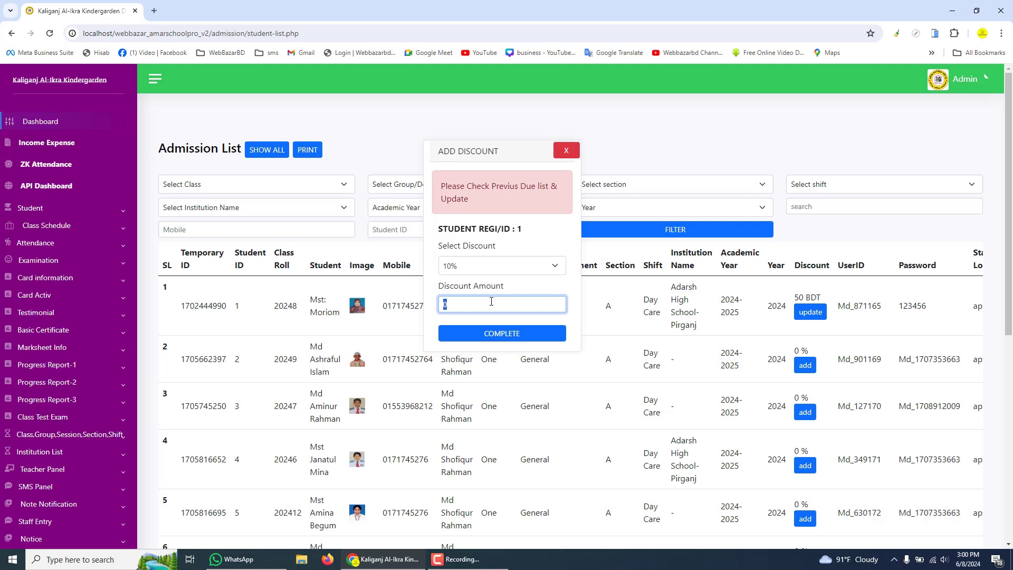
pyautogui.write('100')
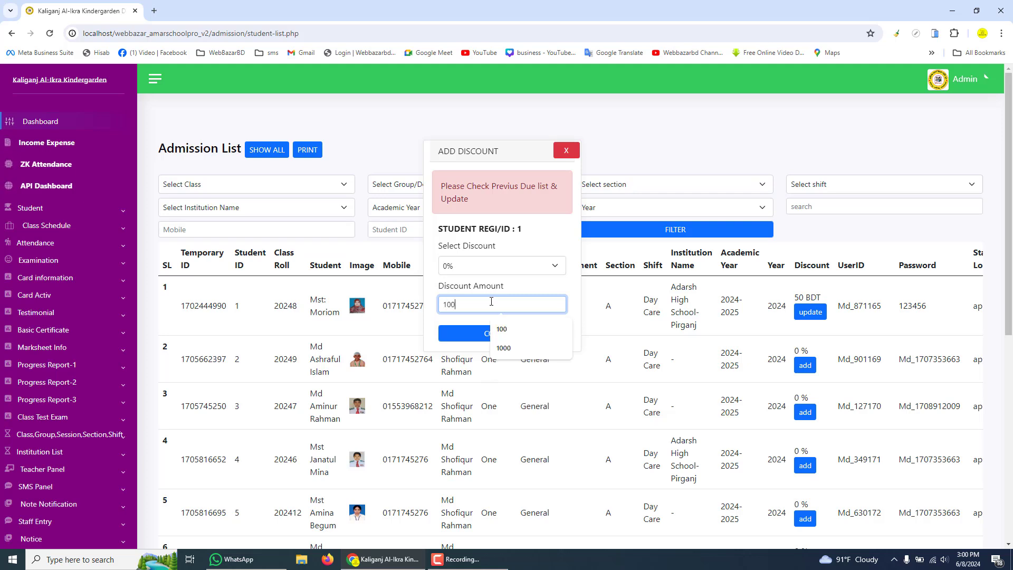
pyautogui.click(521, 243)
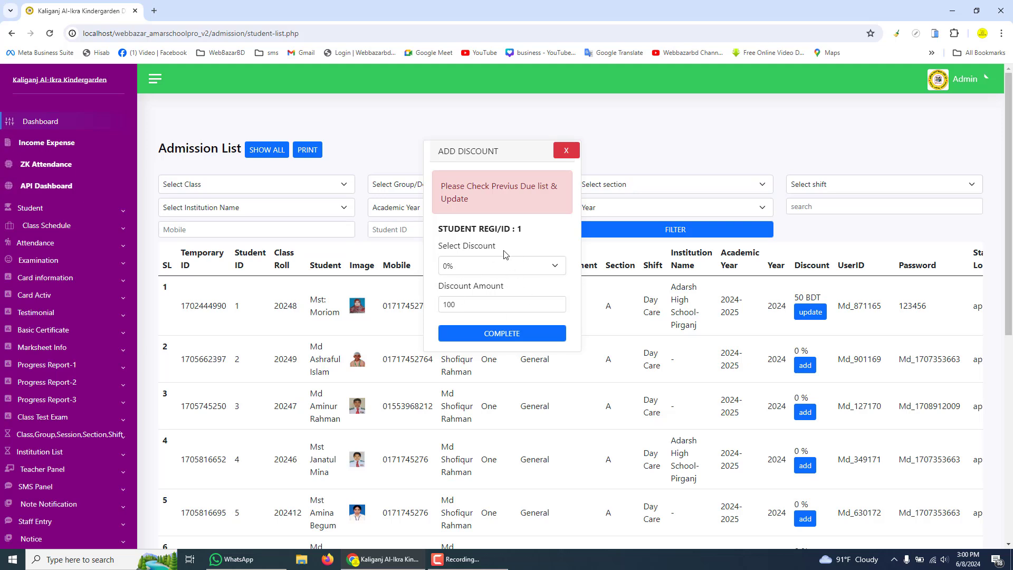
pyautogui.doubleClick(463, 303)
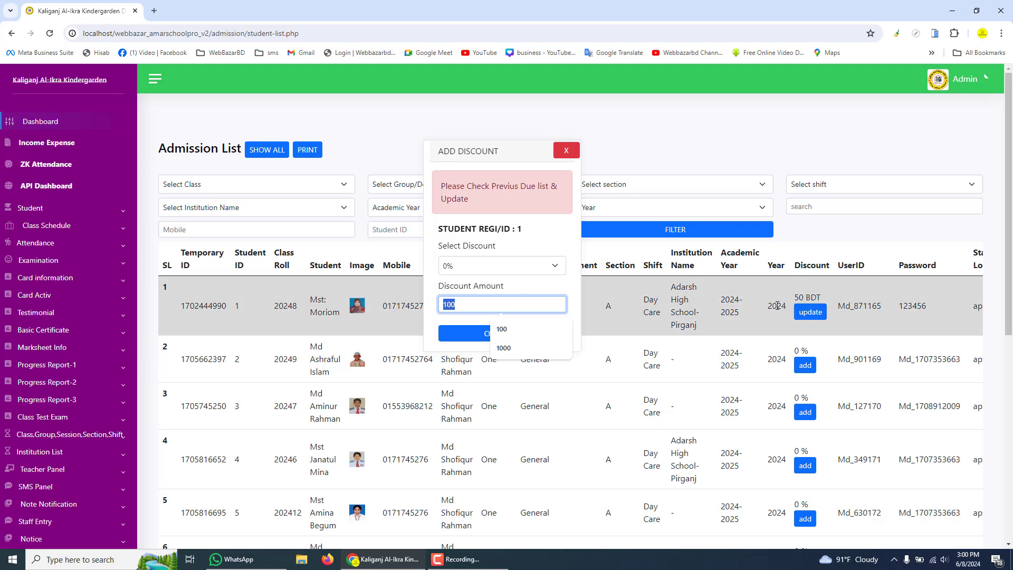
pyautogui.click(496, 299)
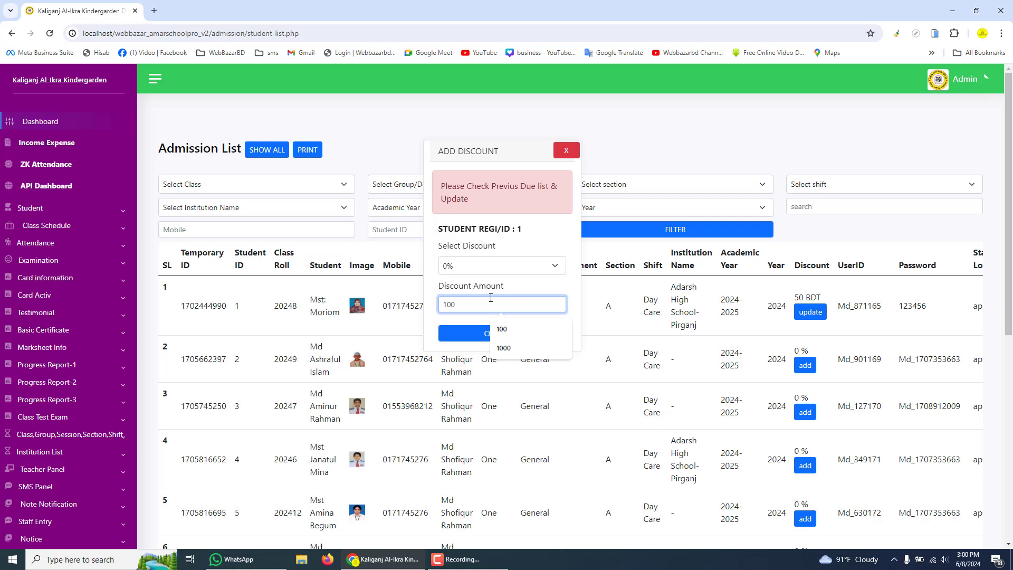
pyautogui.click(517, 287)
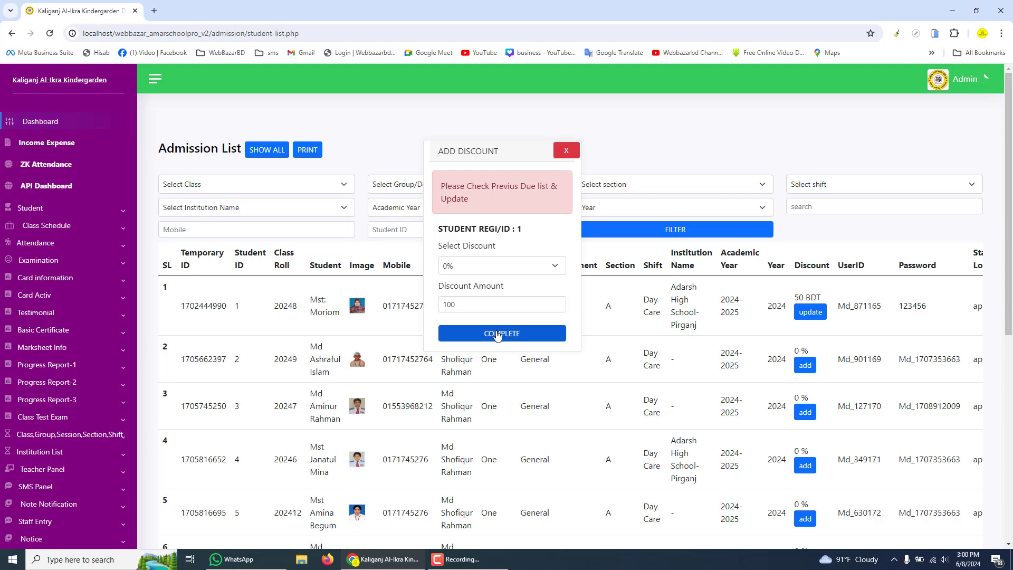
pyautogui.doubleClick(494, 304)
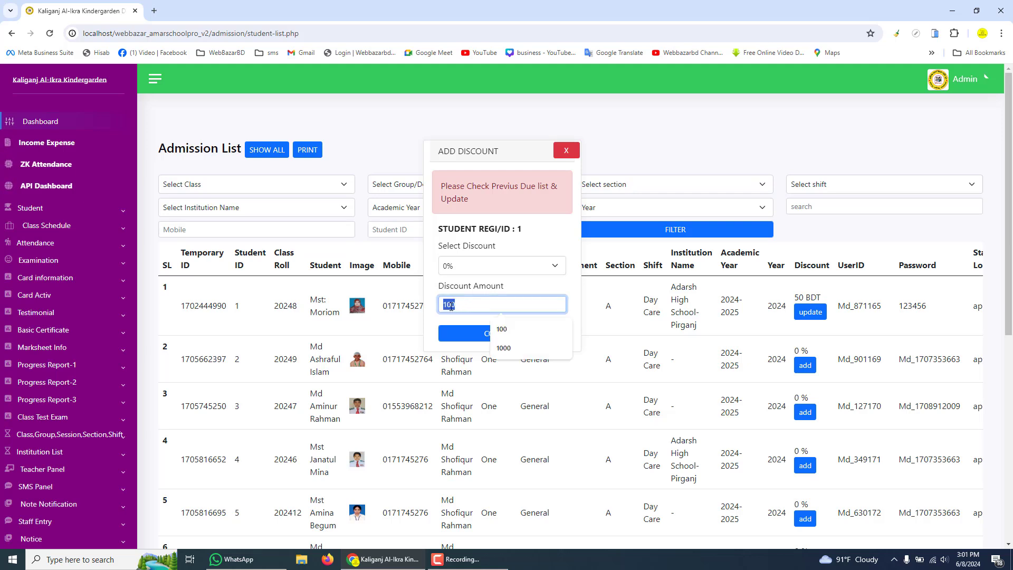
pyautogui.click(473, 333)
# Step: Go to the Income Expense section and open the Due Transaction Report for student payments
pyautogui.click(46, 142)
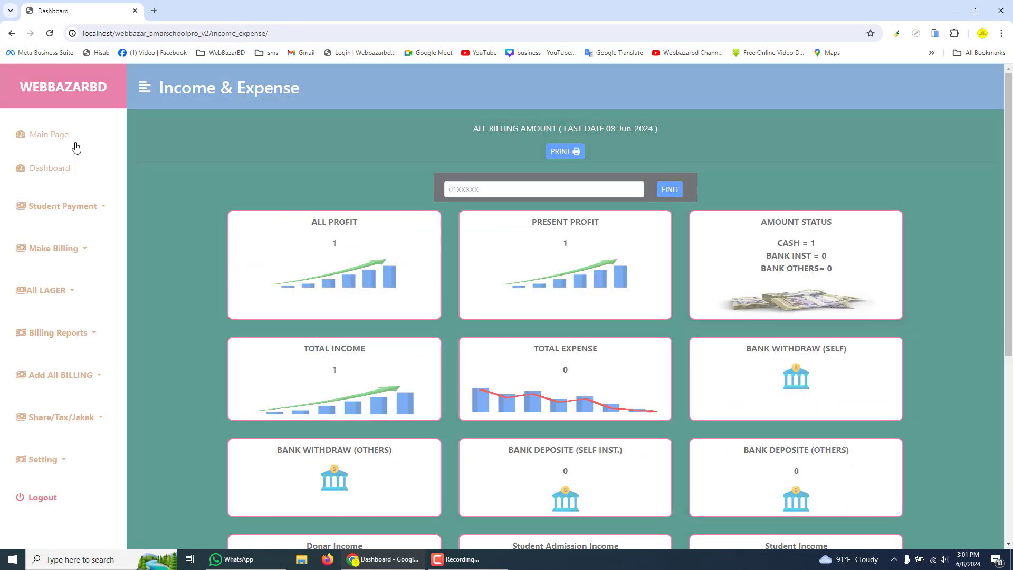
pyautogui.click(98, 206)
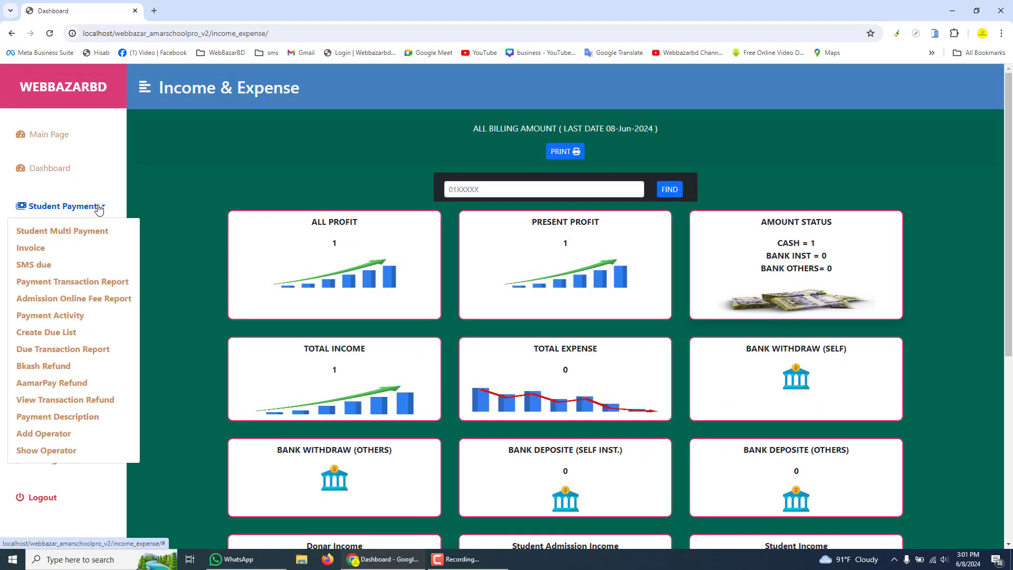
pyautogui.click(45, 351)
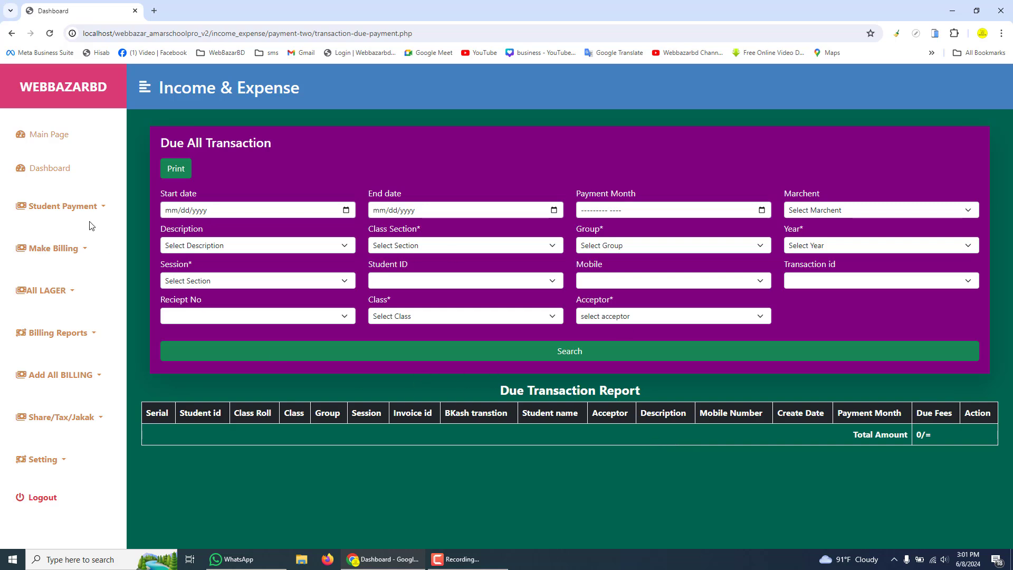
# Step: Open the payment descriptions and examine the first Monthly Fee entry's name, year, amount and course
pyautogui.click(94, 209)
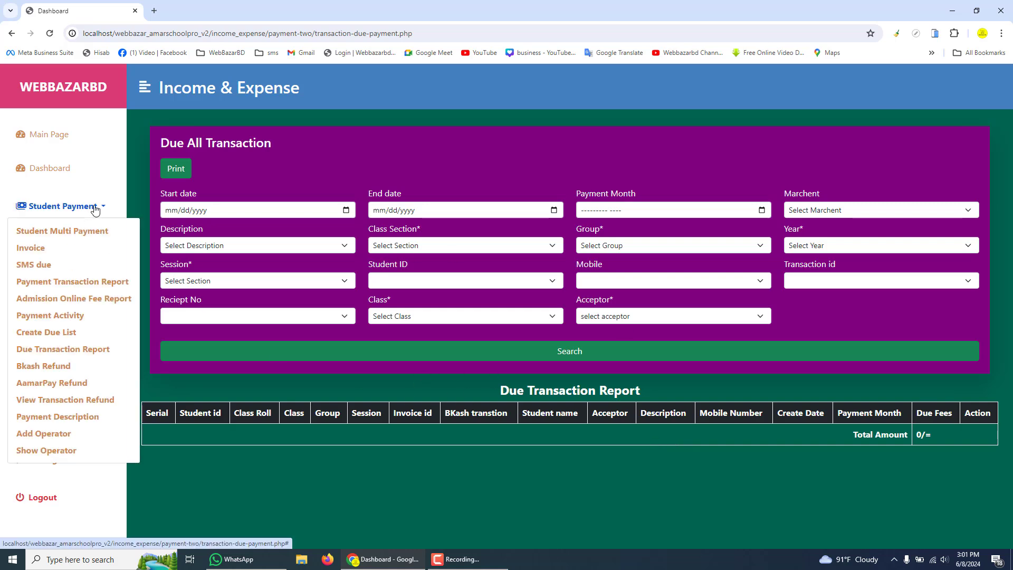
pyautogui.click(94, 208)
pyautogui.click(94, 209)
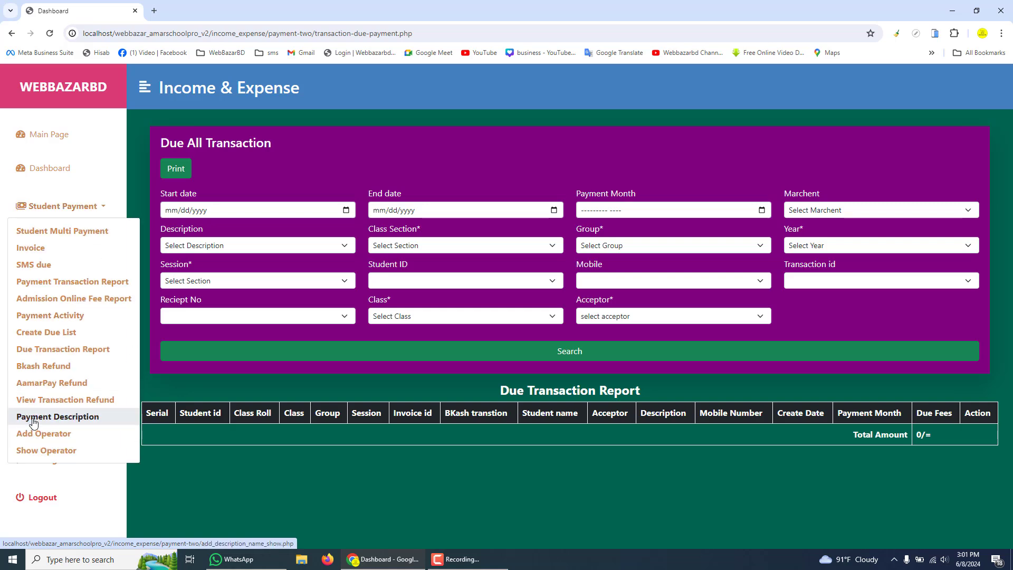
pyautogui.click(90, 420)
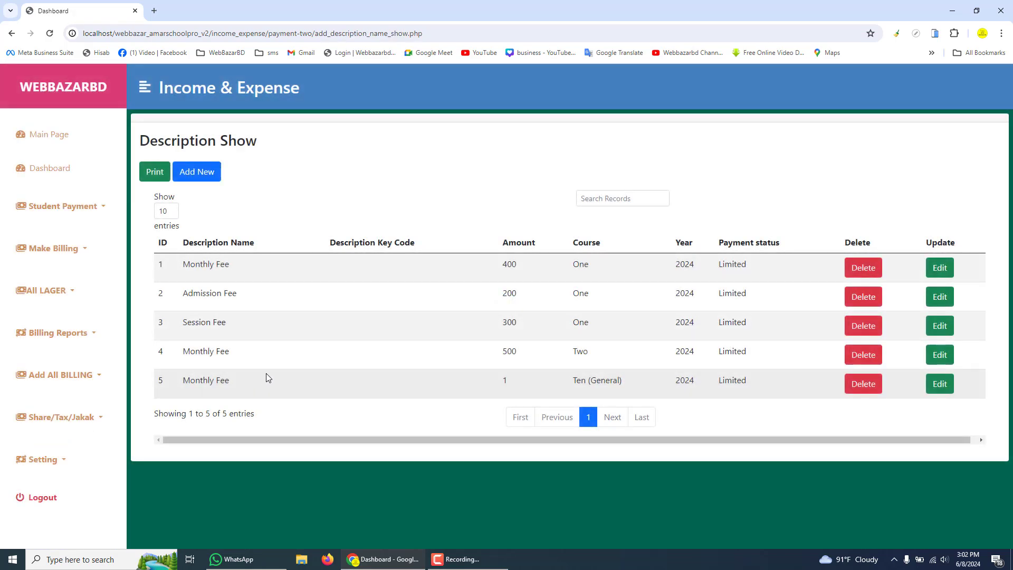
pyautogui.moveTo(180, 268); pyautogui.dragTo(247, 268)
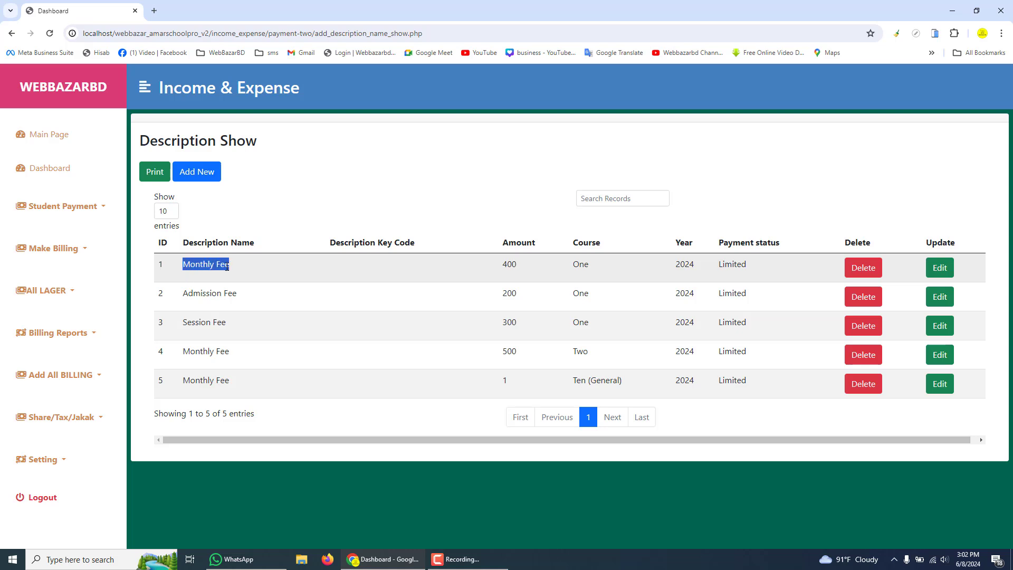
pyautogui.rightClick(228, 269)
pyautogui.click(258, 280)
pyautogui.doubleClick(679, 263)
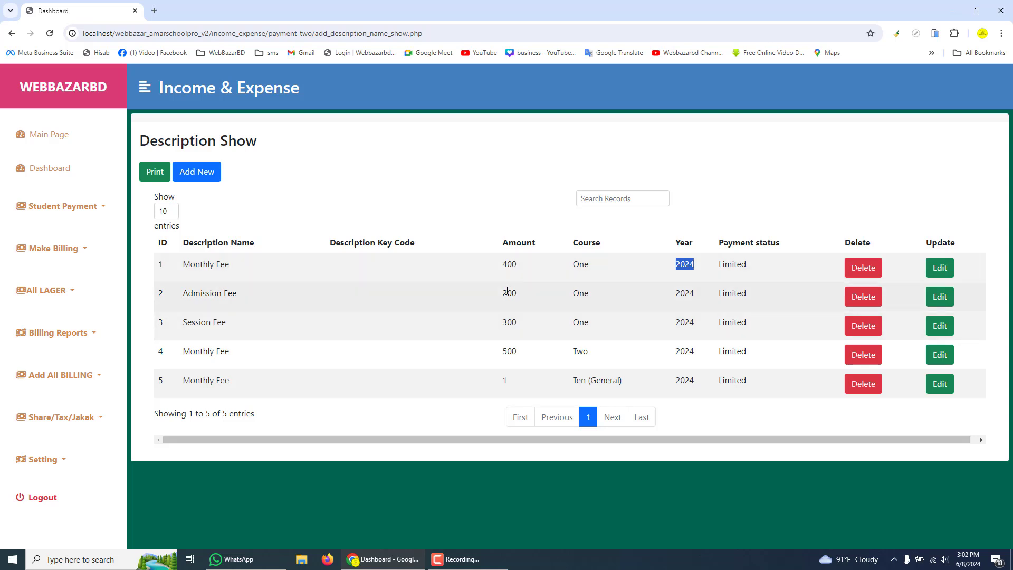
pyautogui.doubleClick(506, 265)
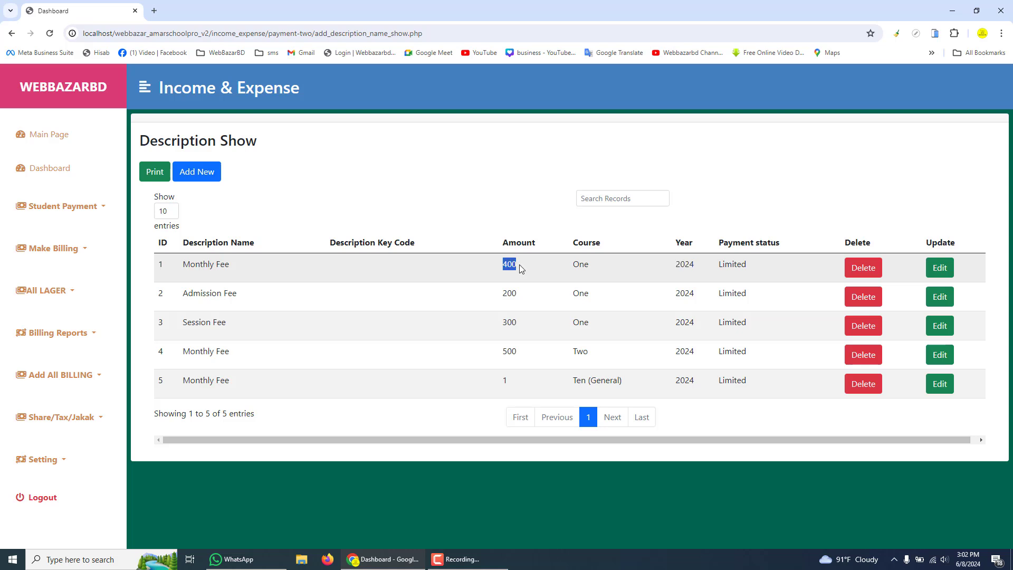
pyautogui.doubleClick(581, 265)
# Step: Start creating a student due list for class One and group General
pyautogui.click(99, 207)
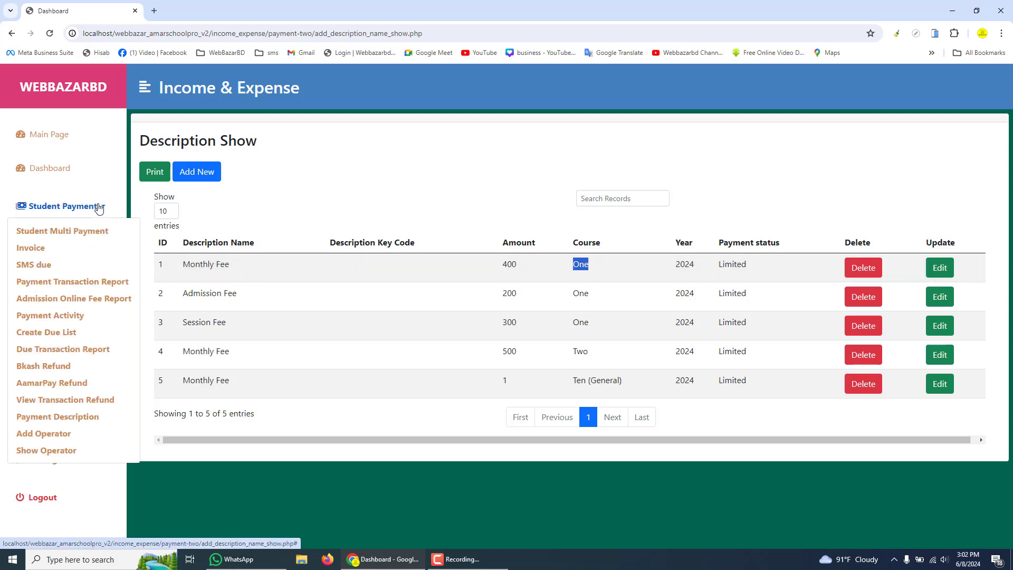
pyautogui.click(56, 338)
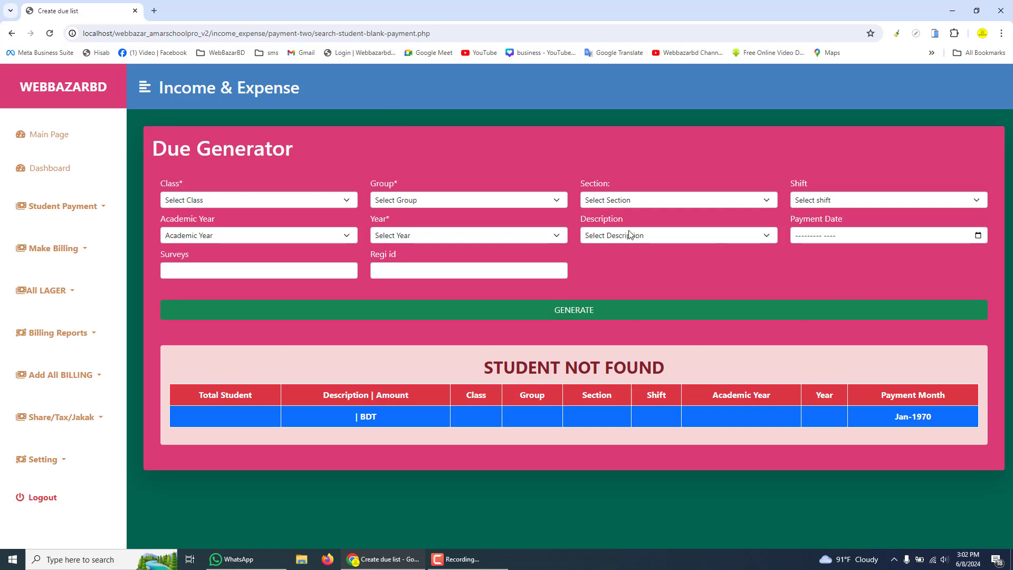
pyautogui.click(314, 201)
pyautogui.click(229, 225)
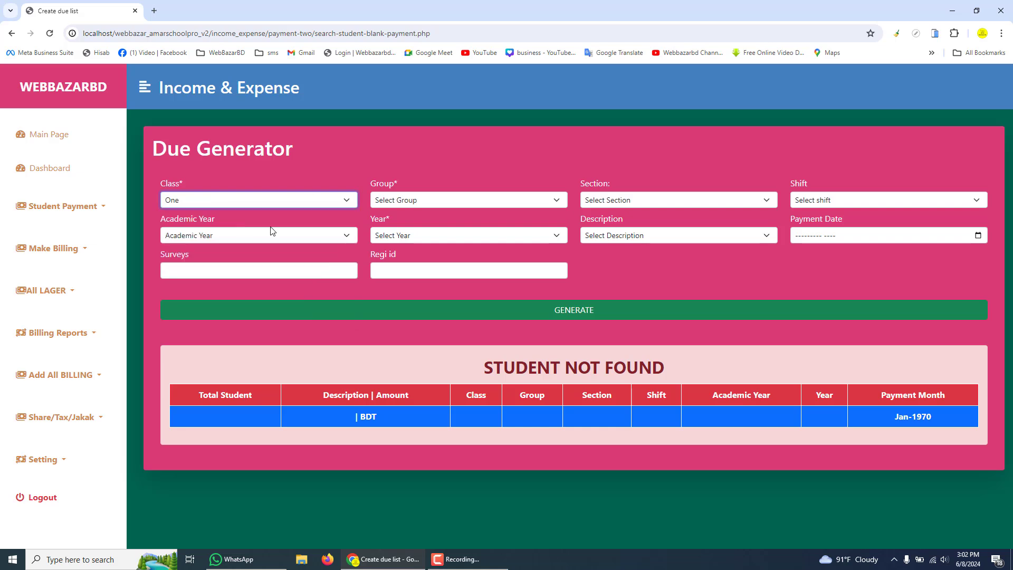
pyautogui.click(434, 201)
pyautogui.click(420, 225)
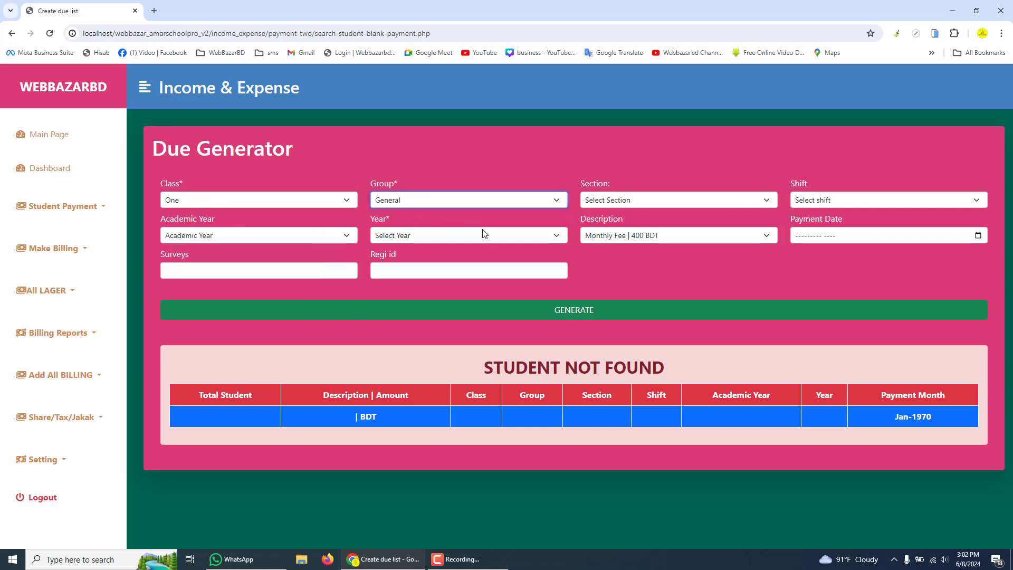
# Step: Switch the due description to Admission Fee | 200 BDT and back to Monthly Fee | 400 BDT
pyautogui.click(633, 240)
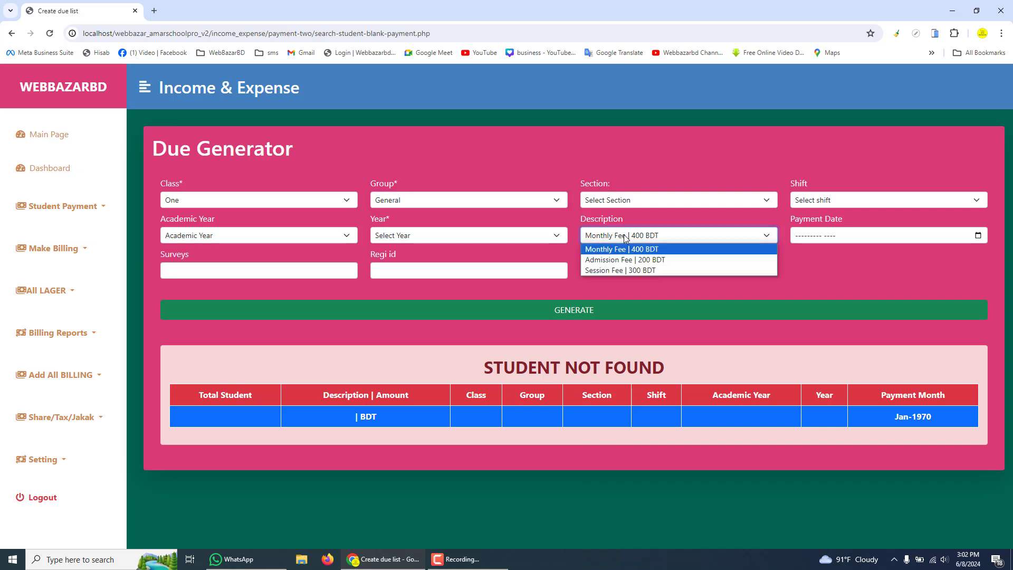
pyautogui.click(629, 261)
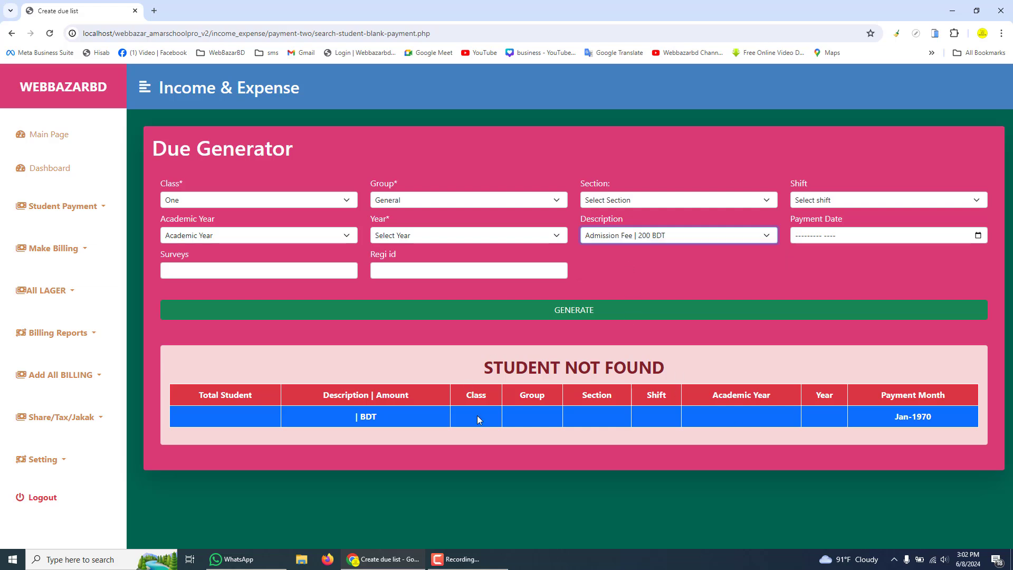
pyautogui.click(608, 237)
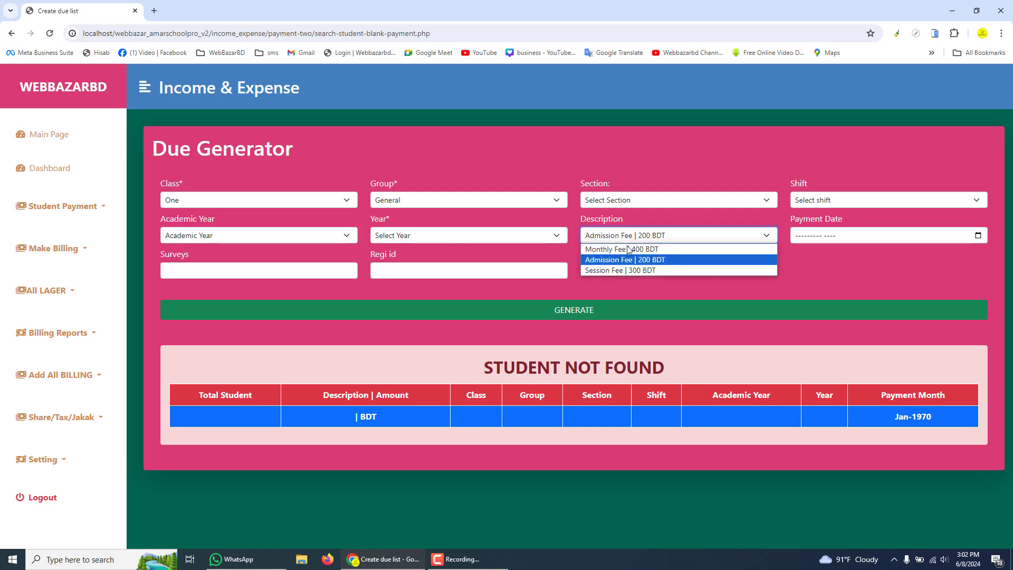
pyautogui.click(612, 248)
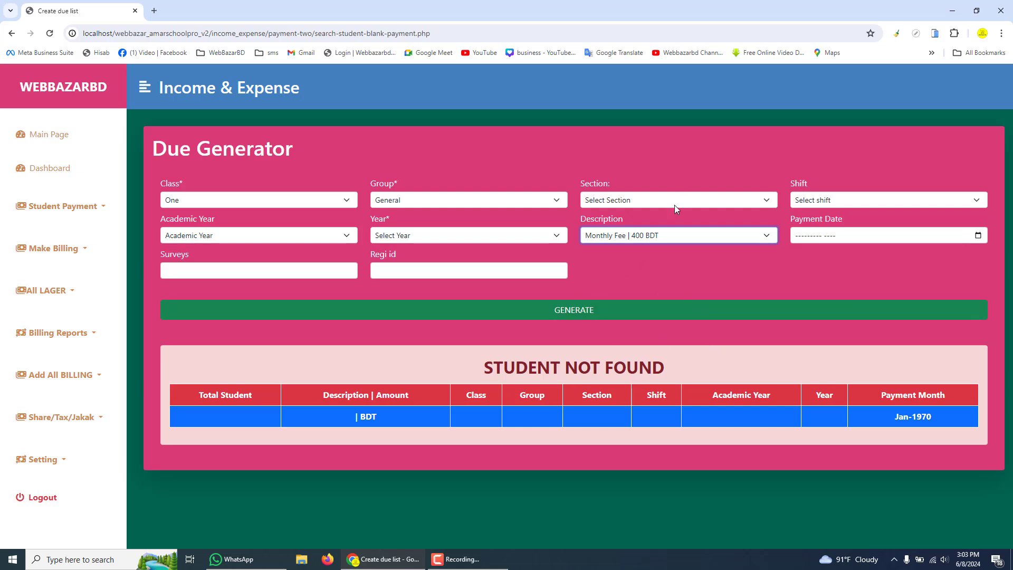
# Step: Set the due list's section to A, shift to Day Care, academic year to 2024-2025 and year to 2024
pyautogui.click(628, 201)
pyautogui.click(681, 224)
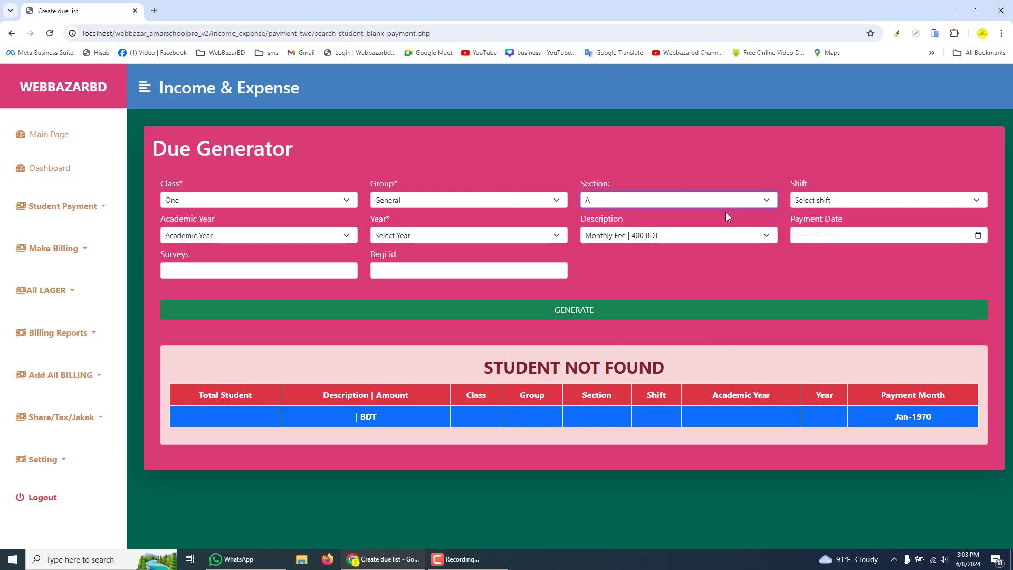
pyautogui.click(814, 201)
pyautogui.click(813, 224)
pyautogui.click(278, 235)
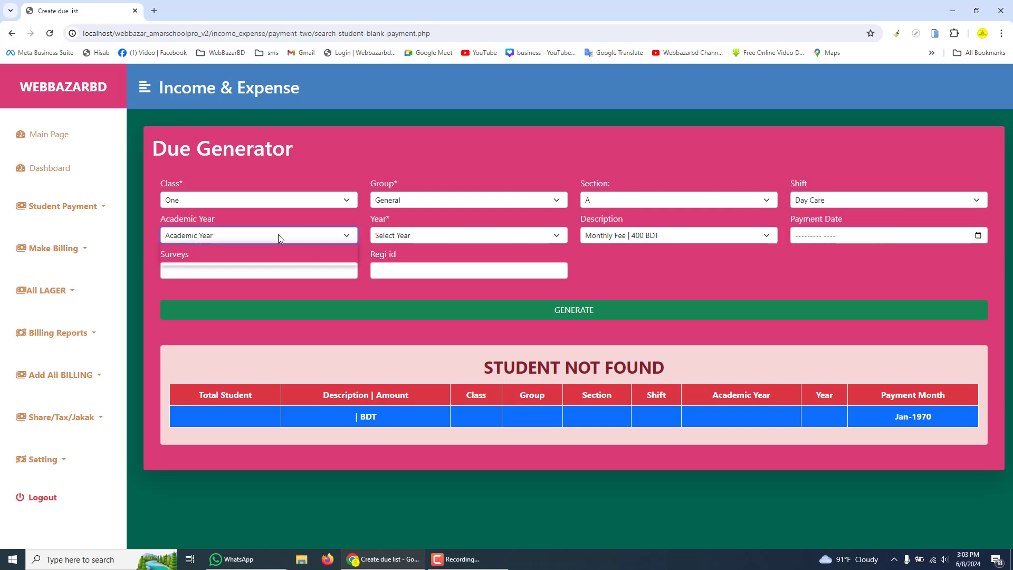
pyautogui.click(278, 259)
pyautogui.click(422, 232)
pyautogui.click(411, 259)
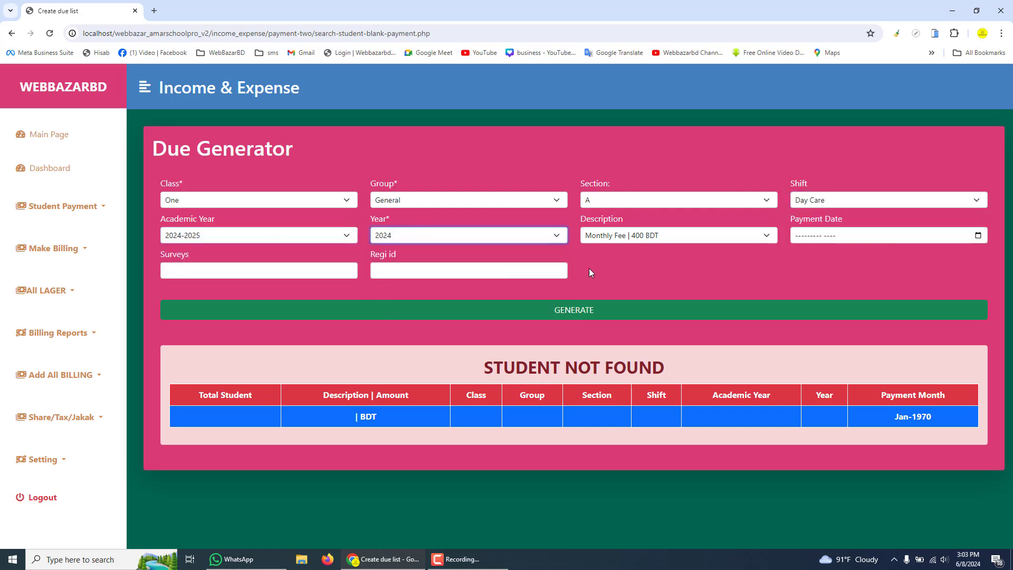
# Step: Set the payment month to June 2024, generate the due list and check its total number of students
pyautogui.click(978, 235)
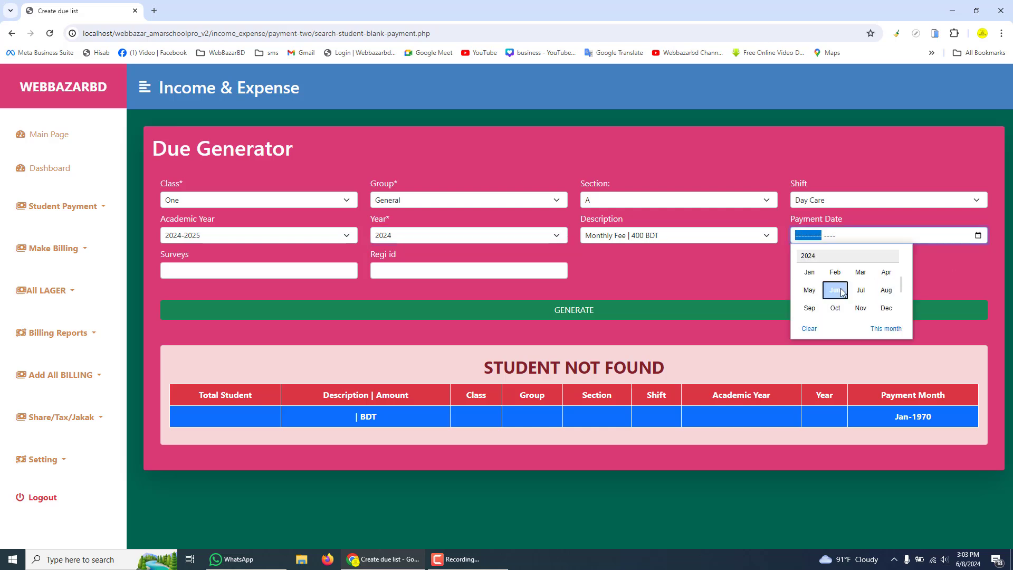
pyautogui.click(839, 292)
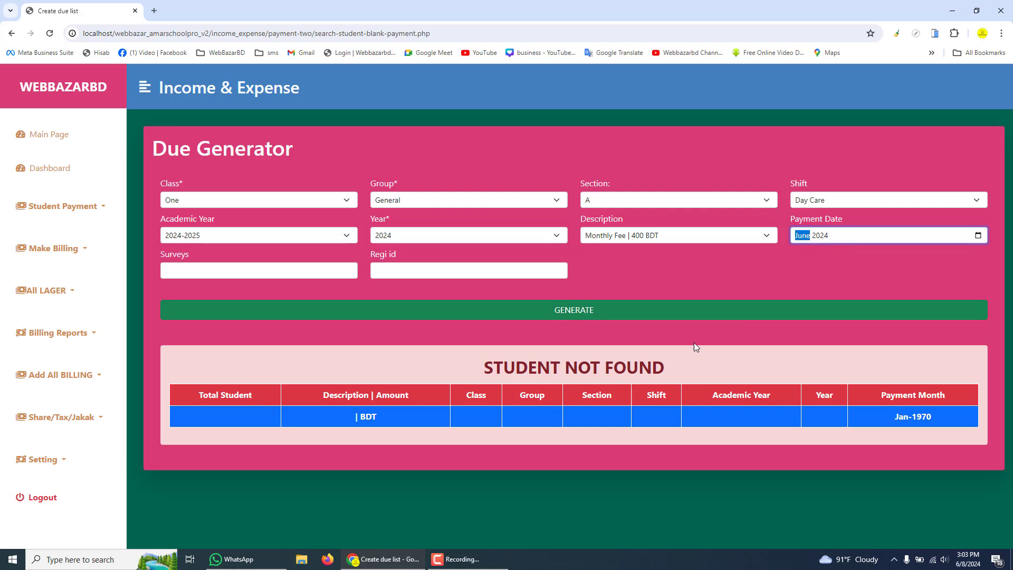
pyautogui.click(781, 307)
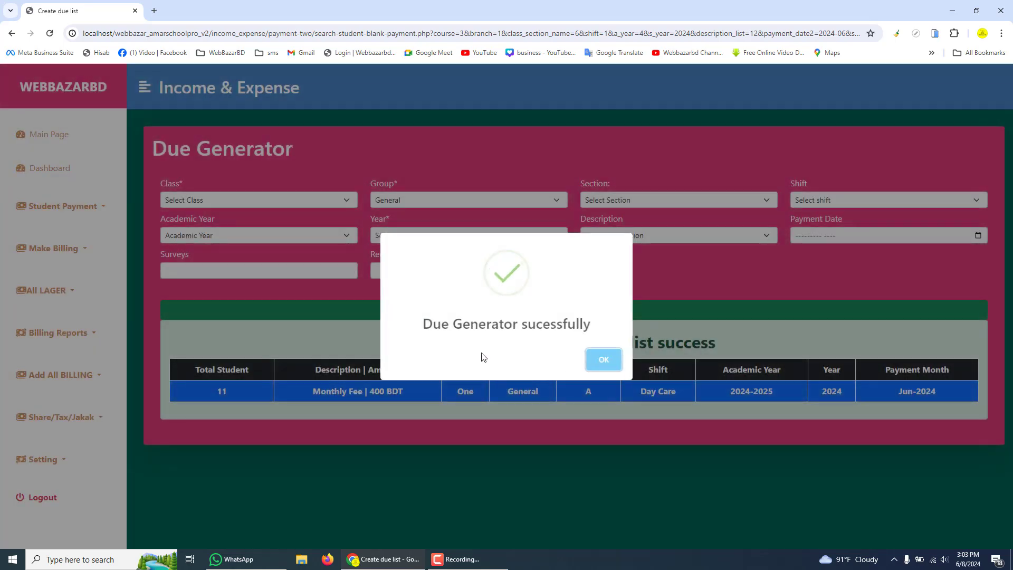
pyautogui.click(602, 361)
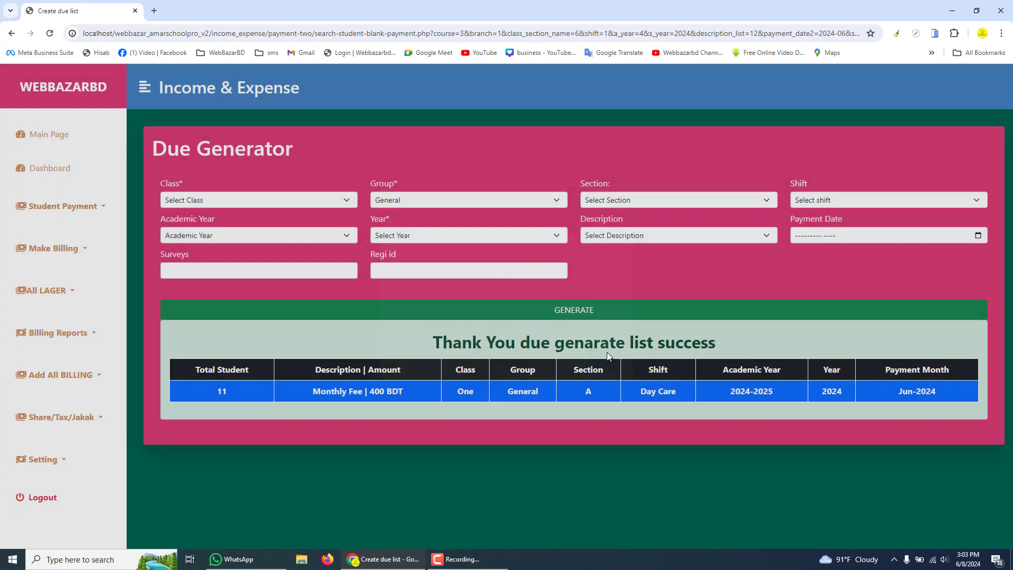
pyautogui.doubleClick(221, 391)
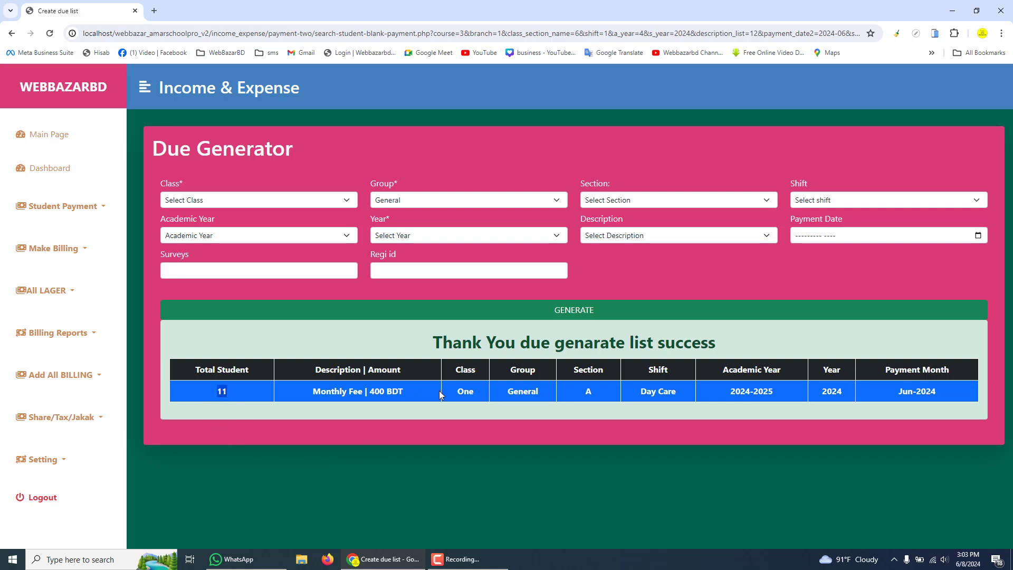
# Step: Check the generated due list's fee and payment month, and review the total amount in the Due Transaction Report
pyautogui.moveTo(308, 393); pyautogui.dragTo(408, 394)
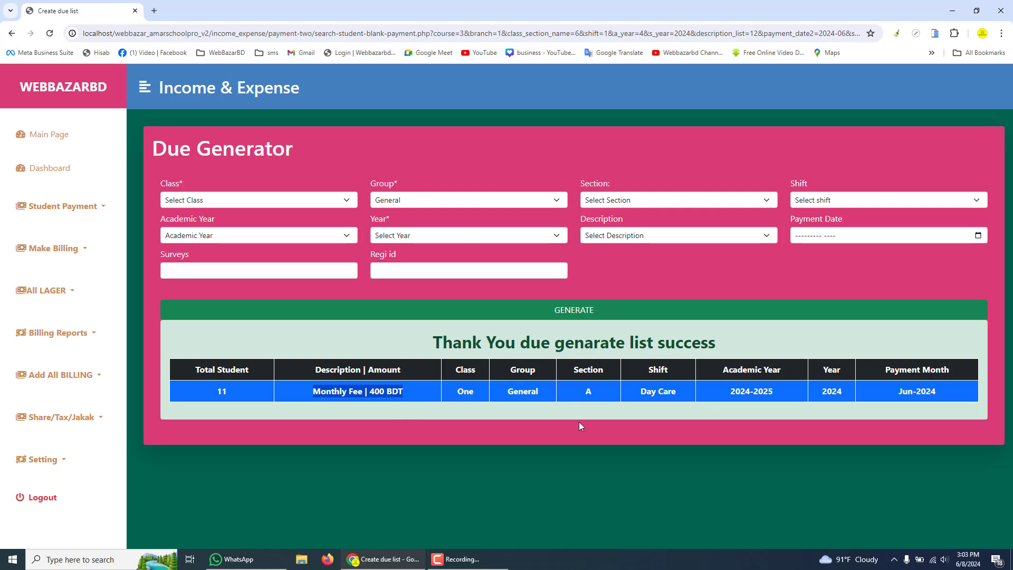
pyautogui.moveTo(897, 393); pyautogui.dragTo(918, 389)
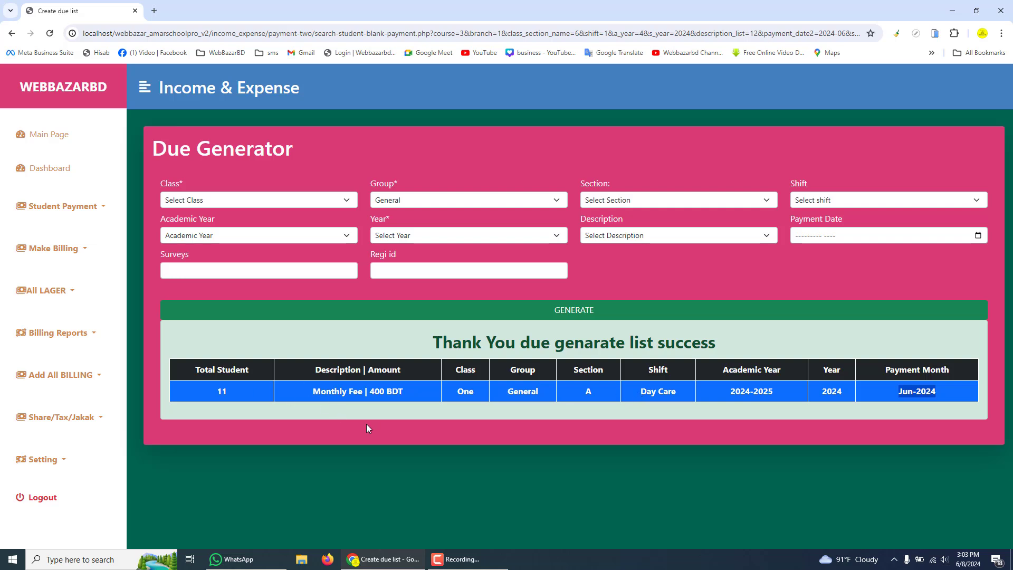
pyautogui.click(94, 206)
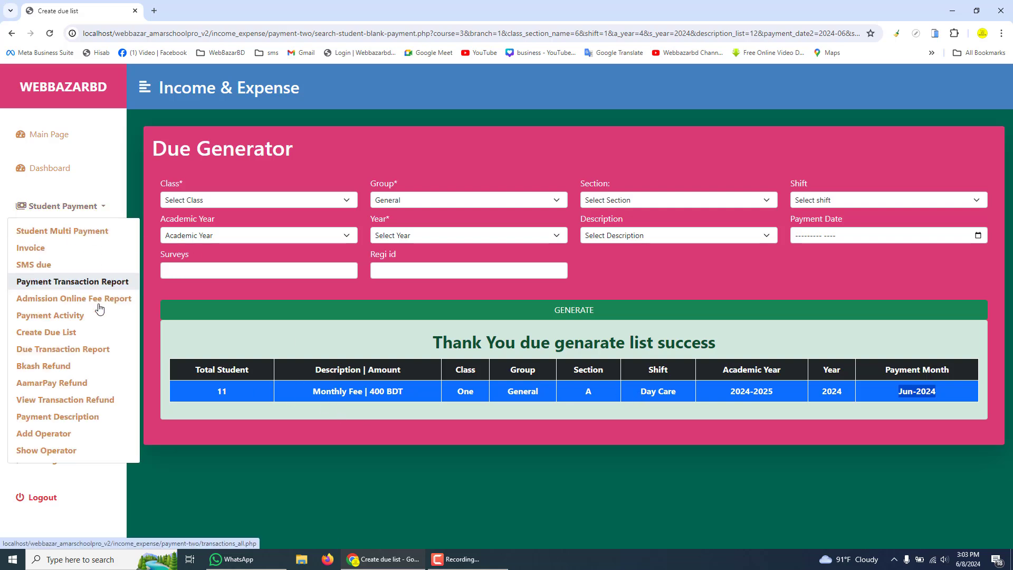
pyautogui.click(63, 348)
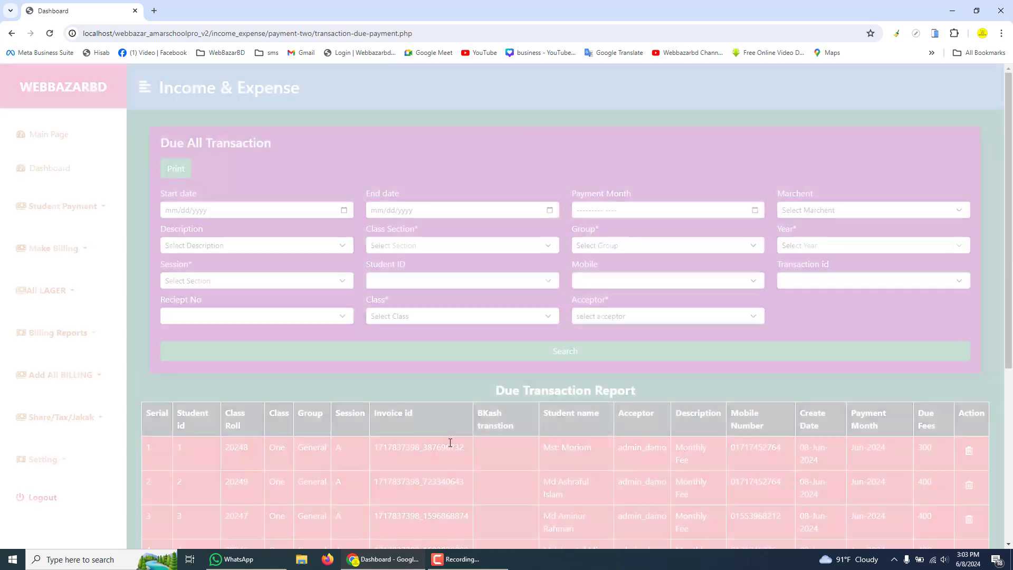
pyautogui.scroll(-5, 844, 475)
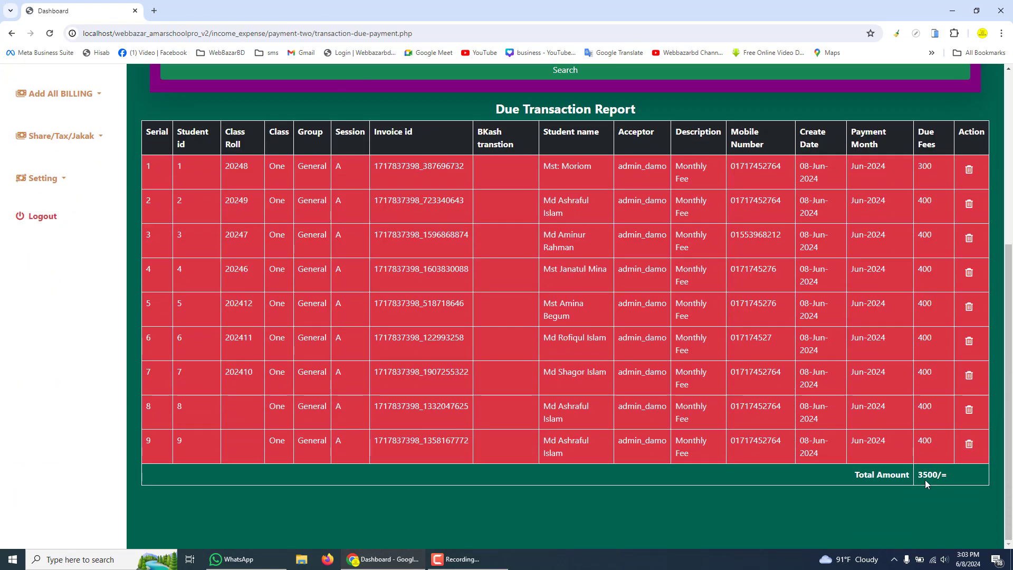
pyautogui.moveTo(919, 475); pyautogui.dragTo(953, 476)
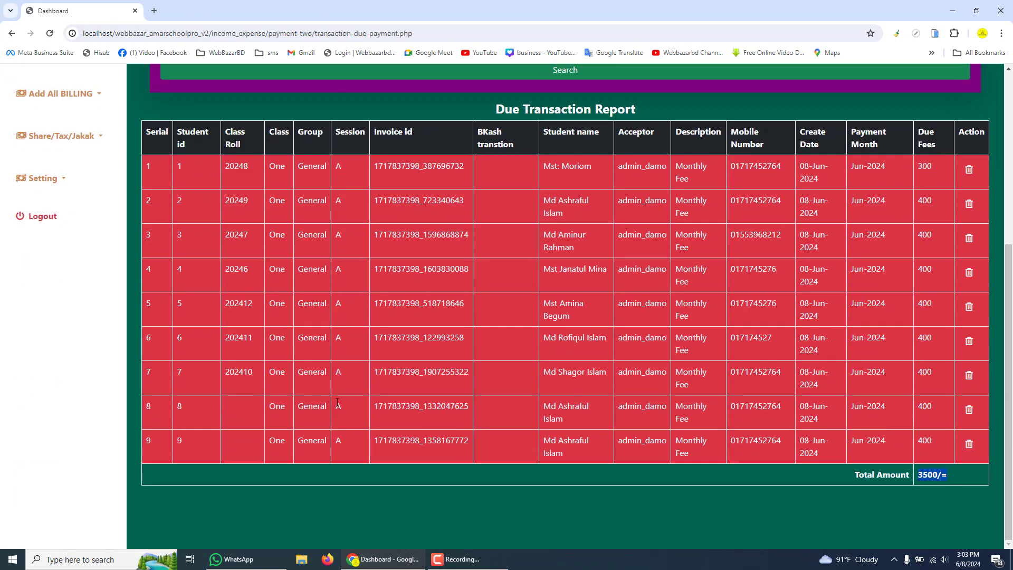
pyautogui.scroll(4, 336, 394)
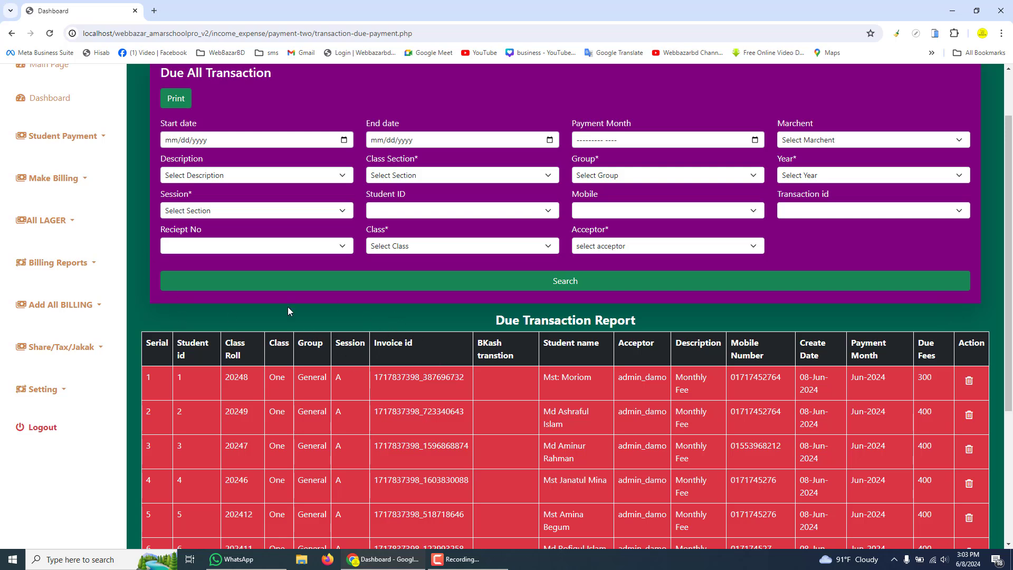
# Step: Delete the June 2024 Monthly Fee transaction from the Payment Transaction Report and reload the report
pyautogui.click(103, 137)
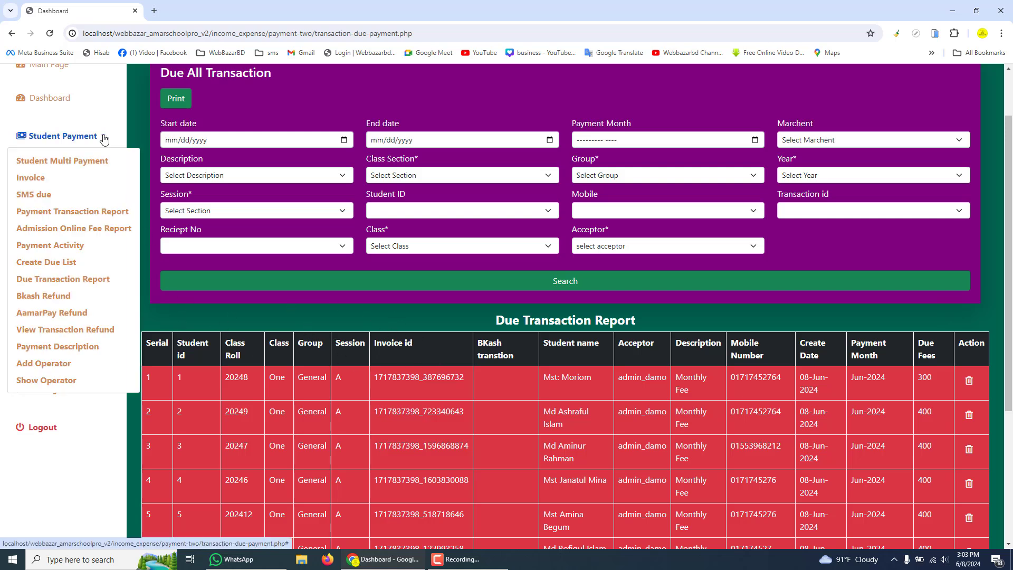
pyautogui.click(69, 217)
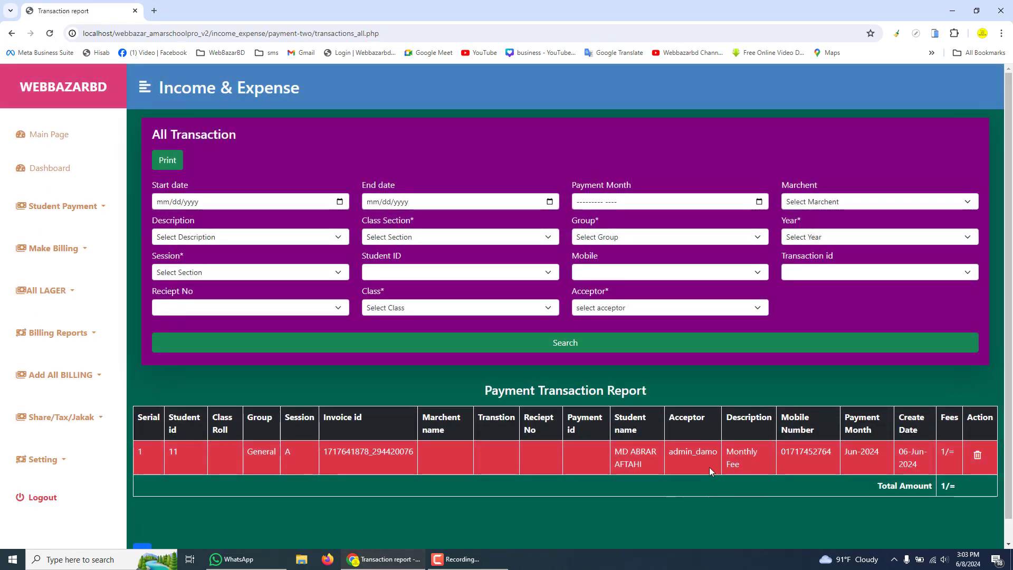
pyautogui.click(977, 455)
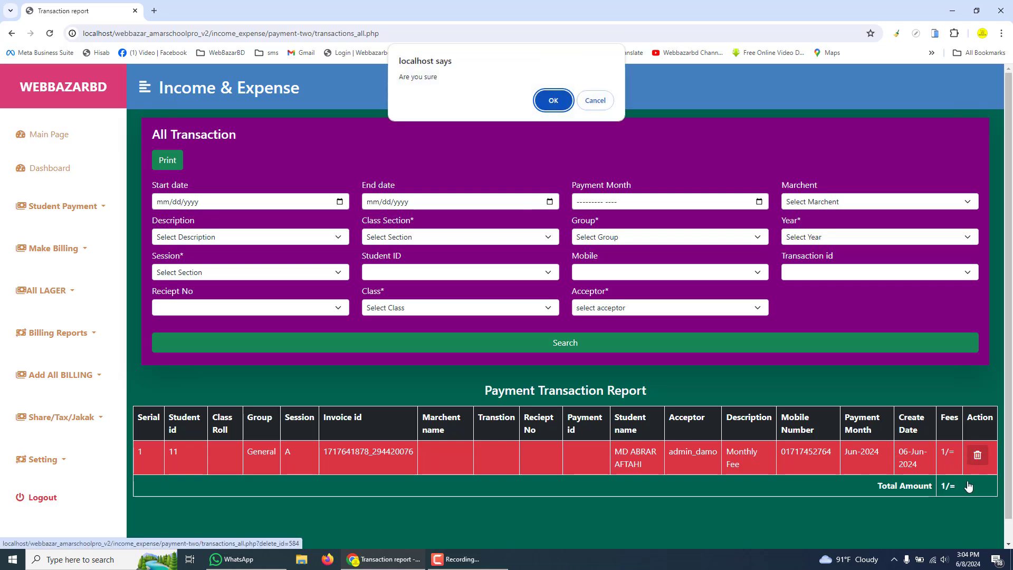
pyautogui.click(550, 107)
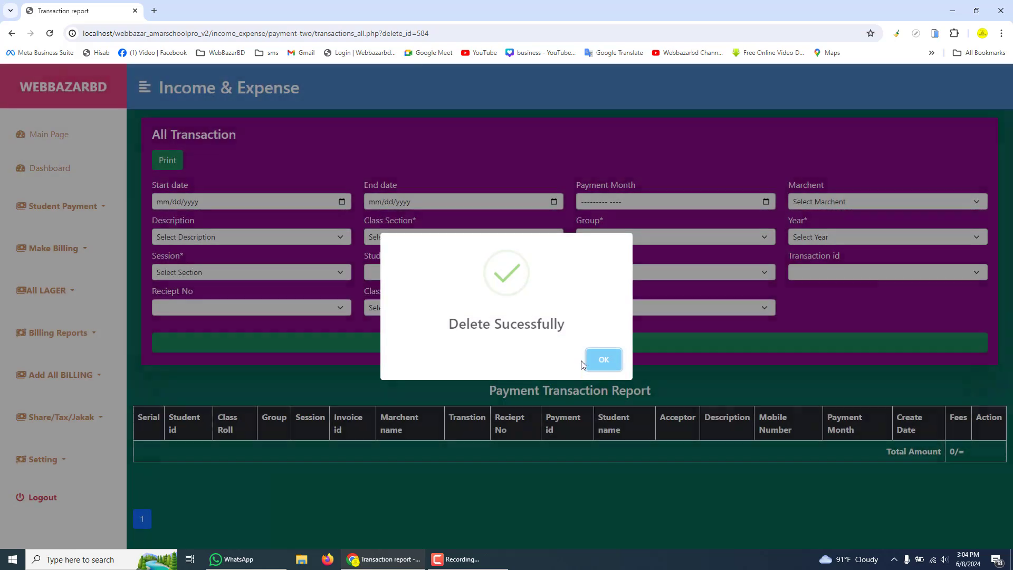
pyautogui.click(582, 363)
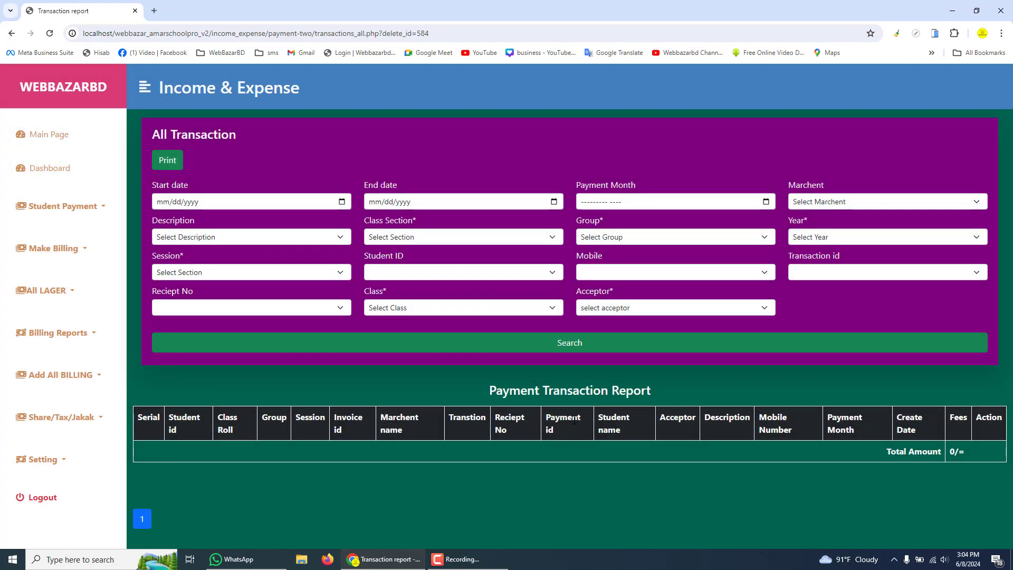
pyautogui.click(50, 34)
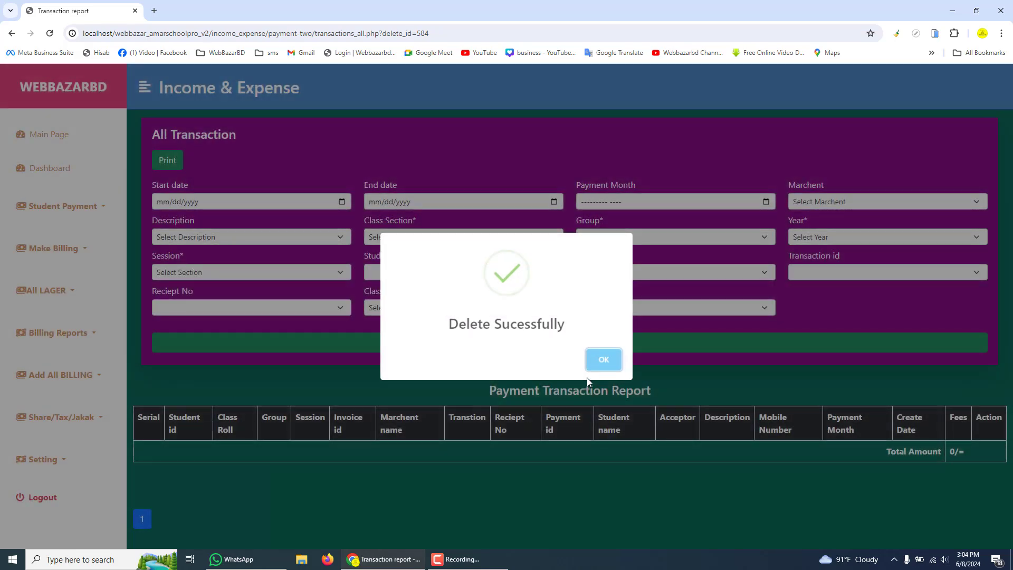
pyautogui.click(595, 367)
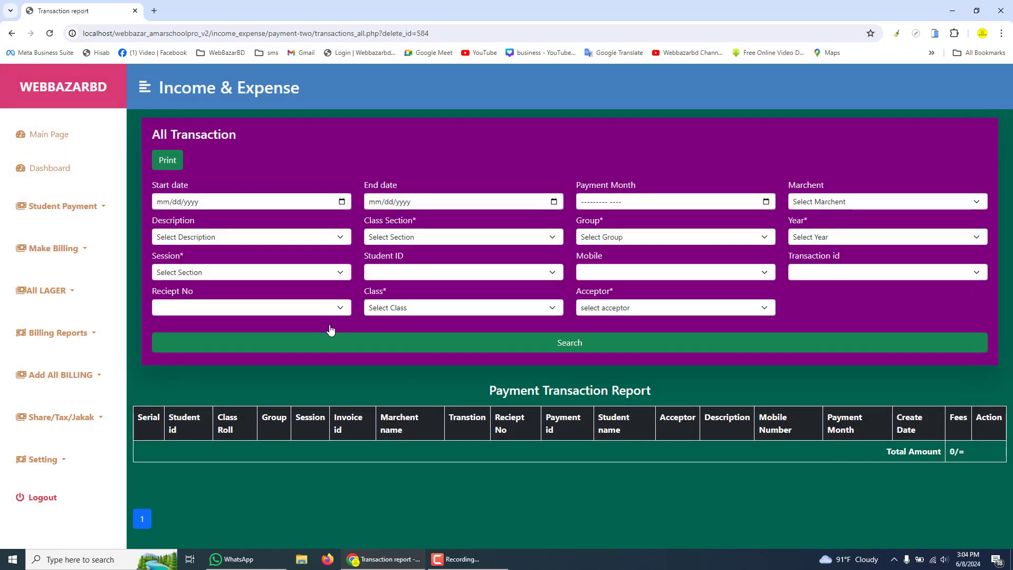
# Step: Open Student Multi Payment, load the student with the 100 BDT discount by student ID and select the Monthly Fee description
pyautogui.click(63, 207)
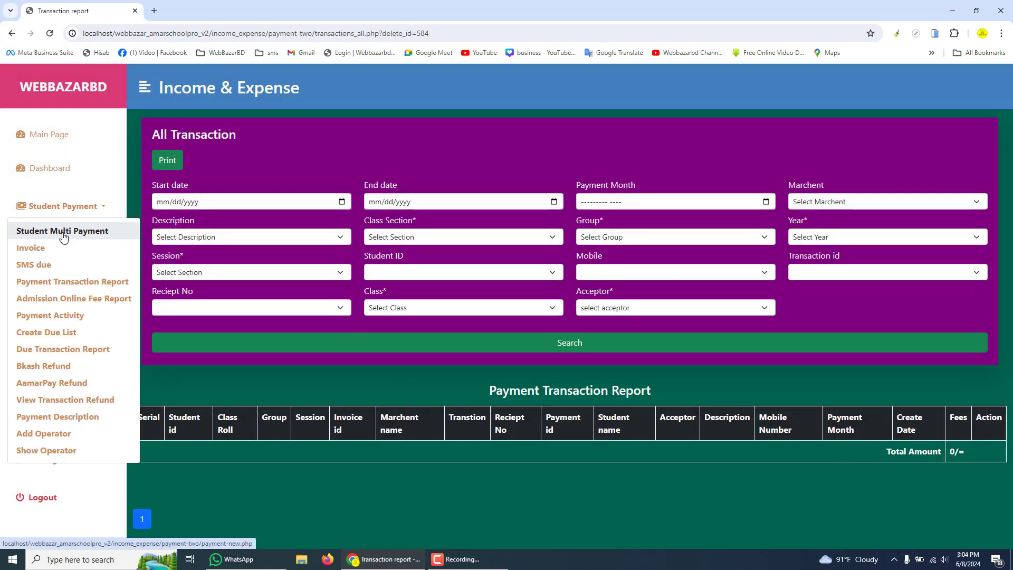
pyautogui.click(81, 237)
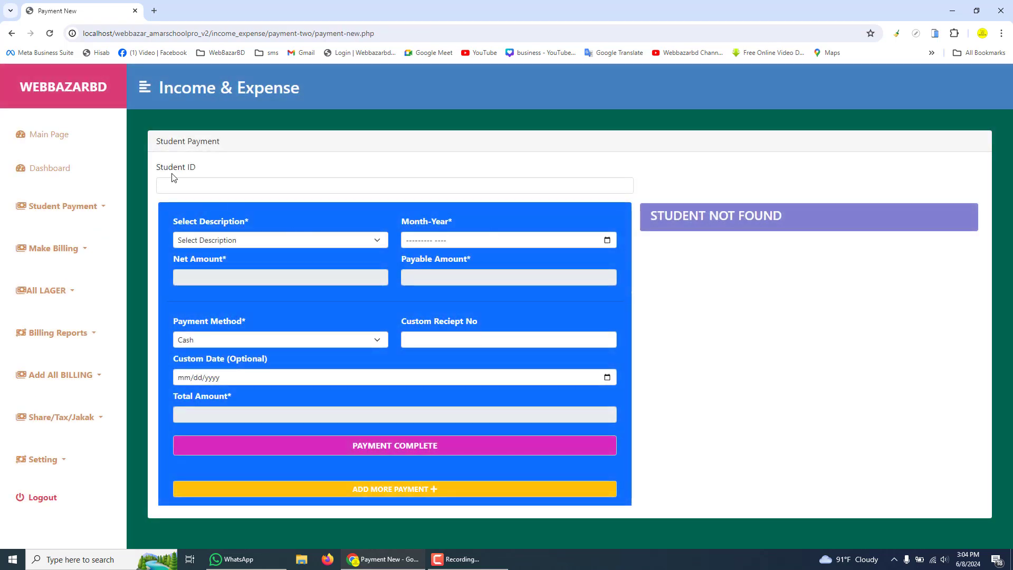
pyautogui.click(204, 182)
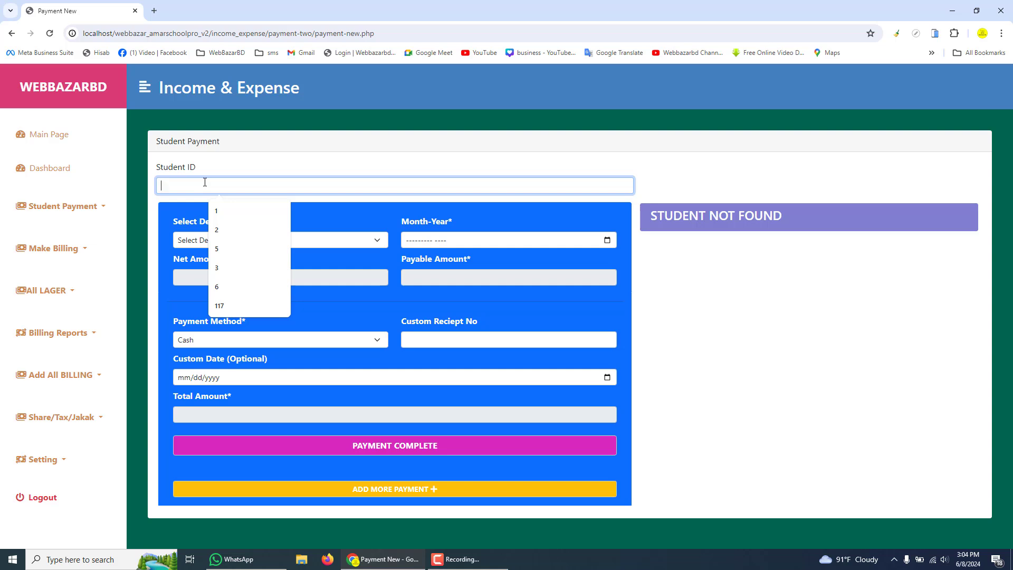
pyautogui.write('1')
pyautogui.click(338, 232)
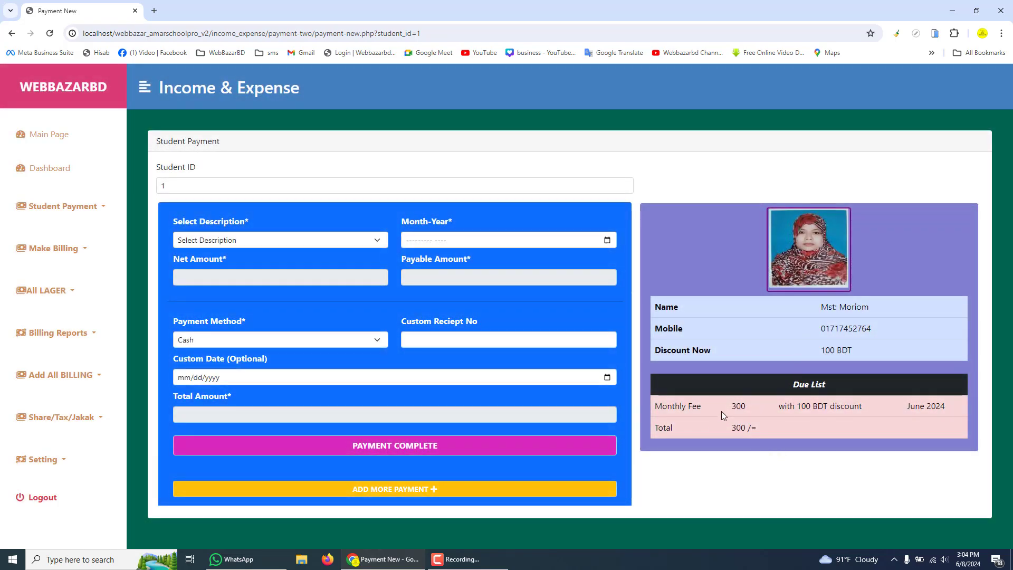
pyautogui.click(271, 240)
pyautogui.click(264, 262)
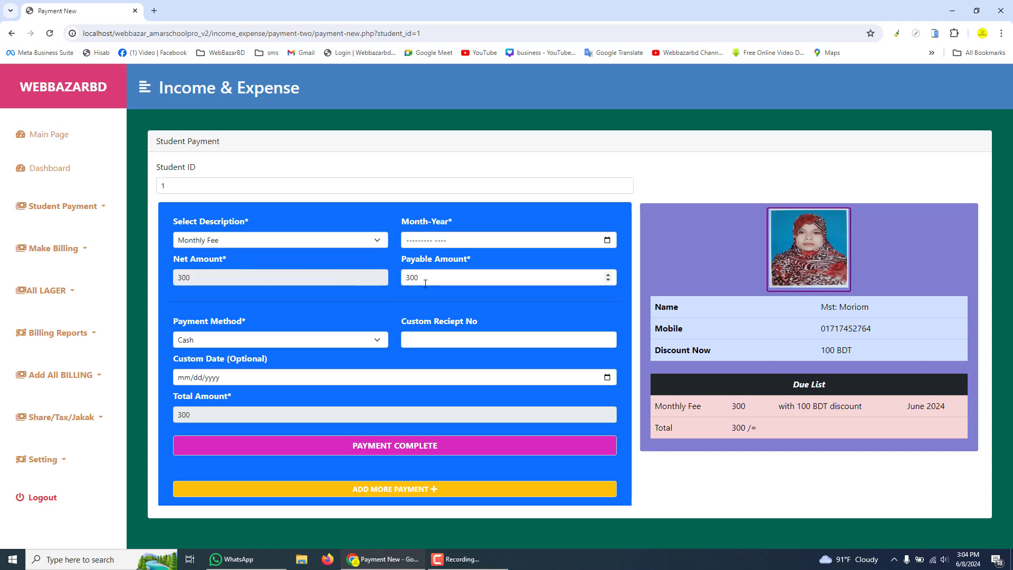
# Step: Load another class One student by student ID and select Monthly Fee to compare the payable amount
pyautogui.doubleClick(163, 187)
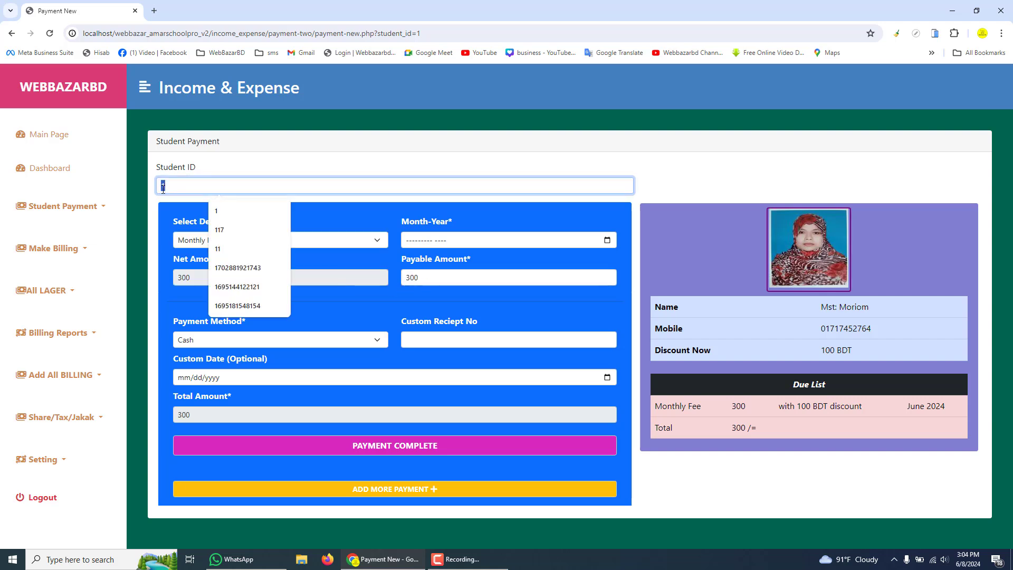
pyautogui.write('2')
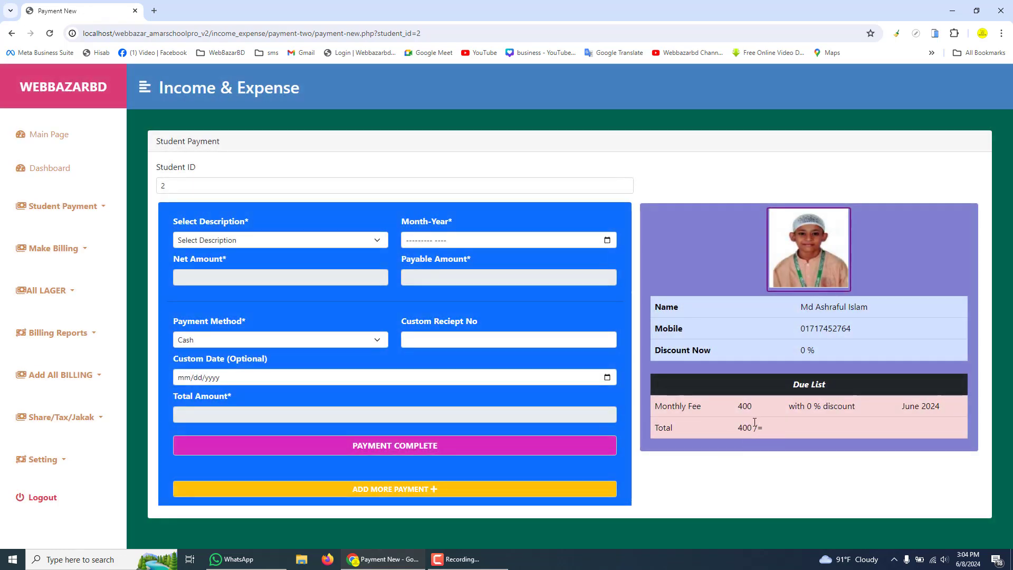
pyautogui.click(294, 238)
pyautogui.click(246, 266)
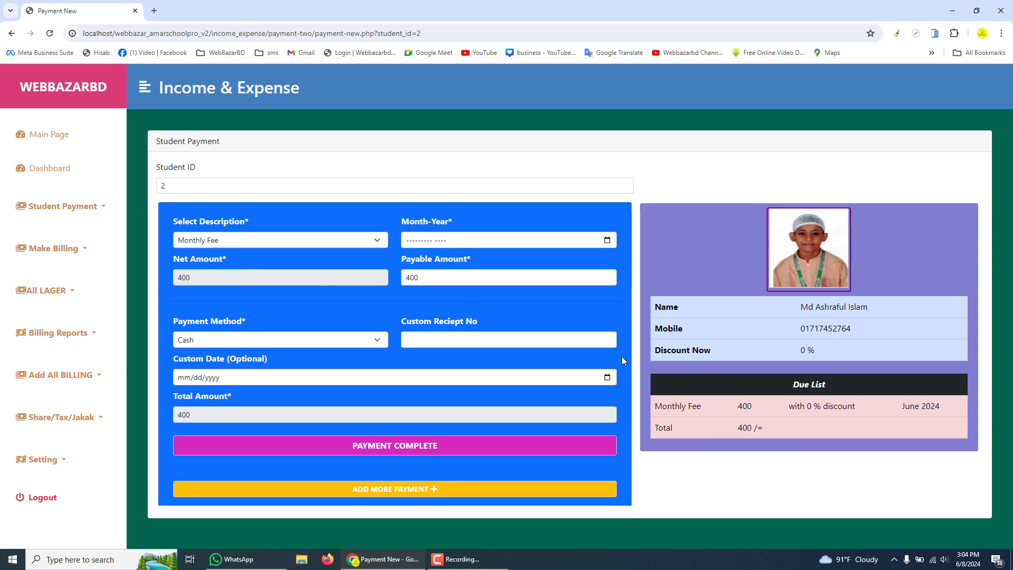
# Step: Reload the discounted student, set the payment to Monthly Fee for June 2024 and check the due list's discount and total
pyautogui.doubleClick(158, 188)
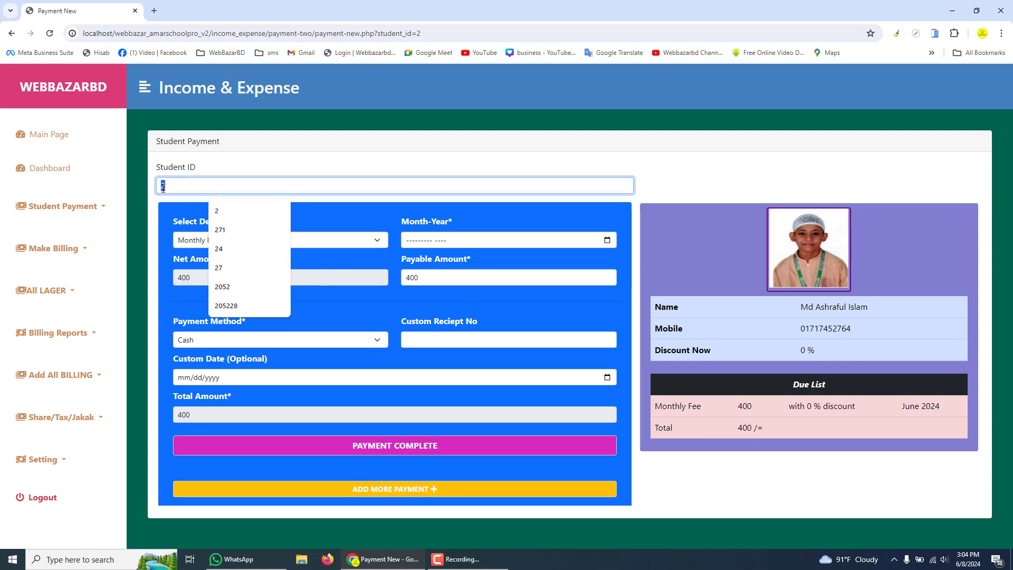
pyautogui.write('1')
pyautogui.press('Return')
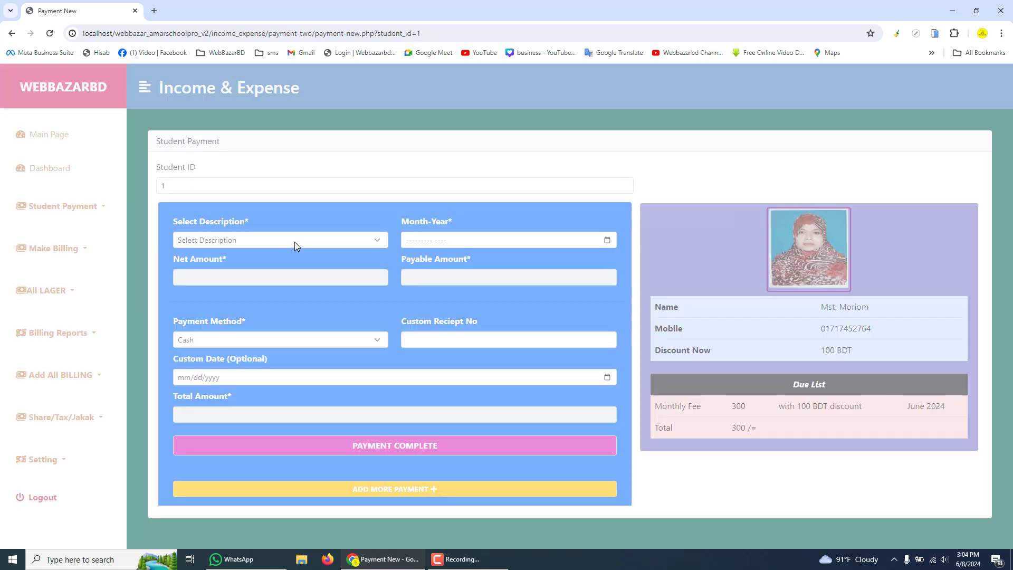
pyautogui.click(294, 241)
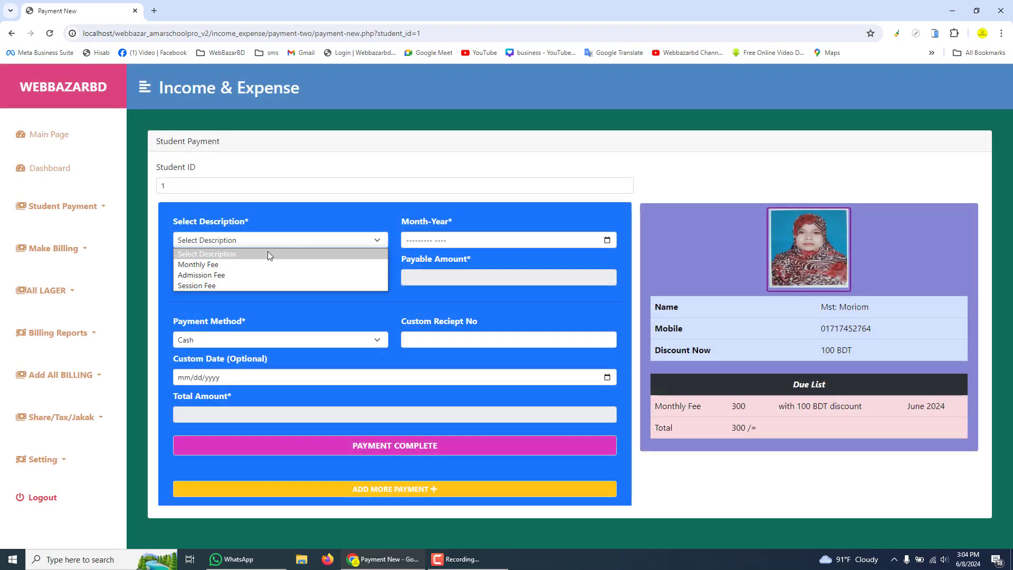
pyautogui.click(242, 270)
pyautogui.click(604, 240)
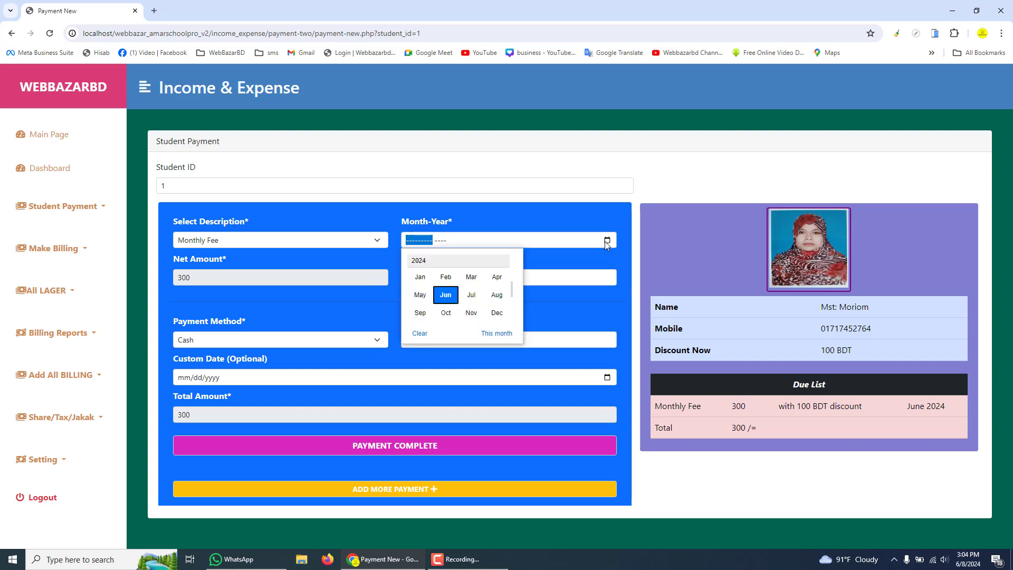
pyautogui.click(446, 295)
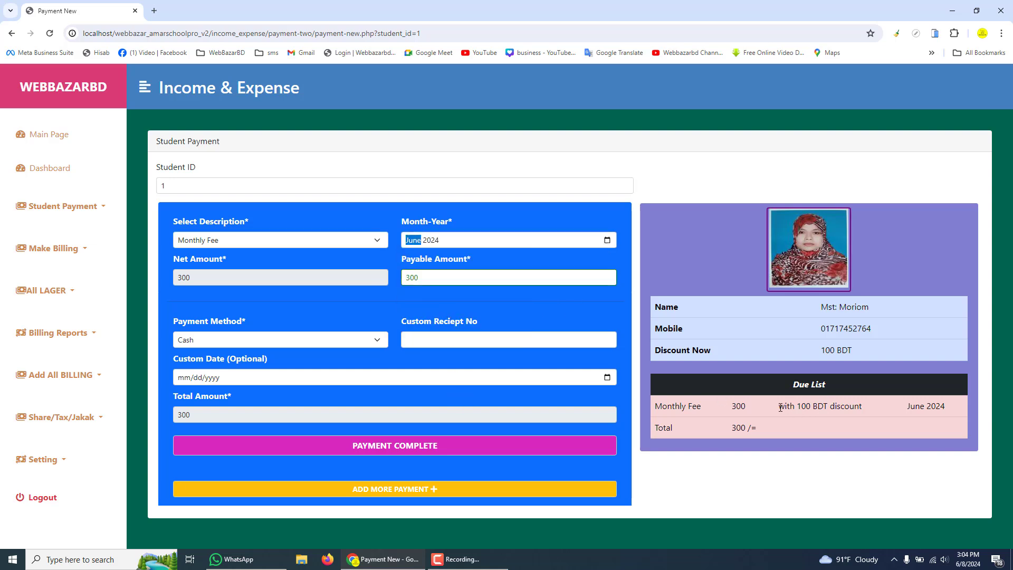
pyautogui.moveTo(780, 408); pyautogui.dragTo(862, 405)
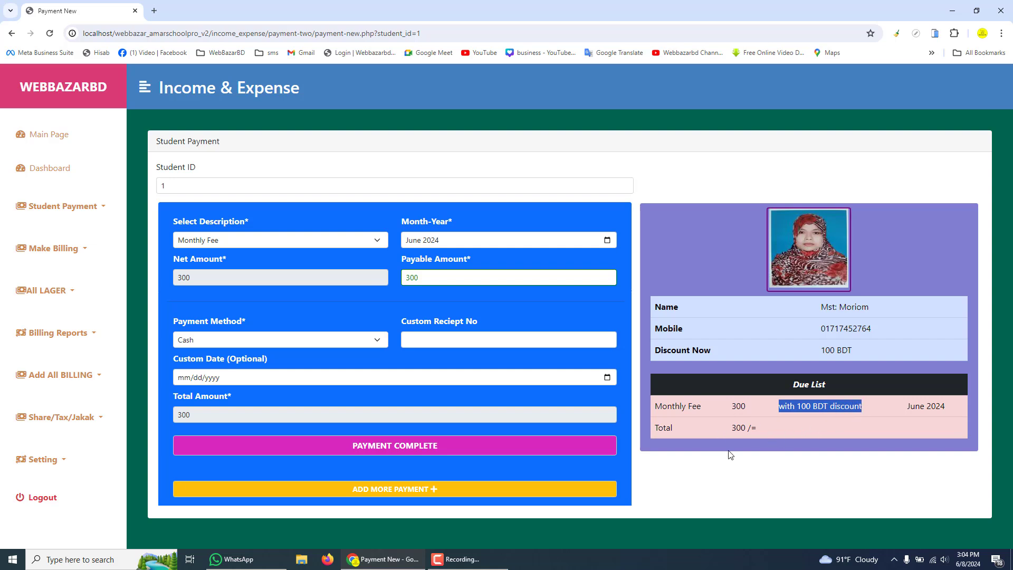
pyautogui.moveTo(730, 432); pyautogui.dragTo(751, 418)
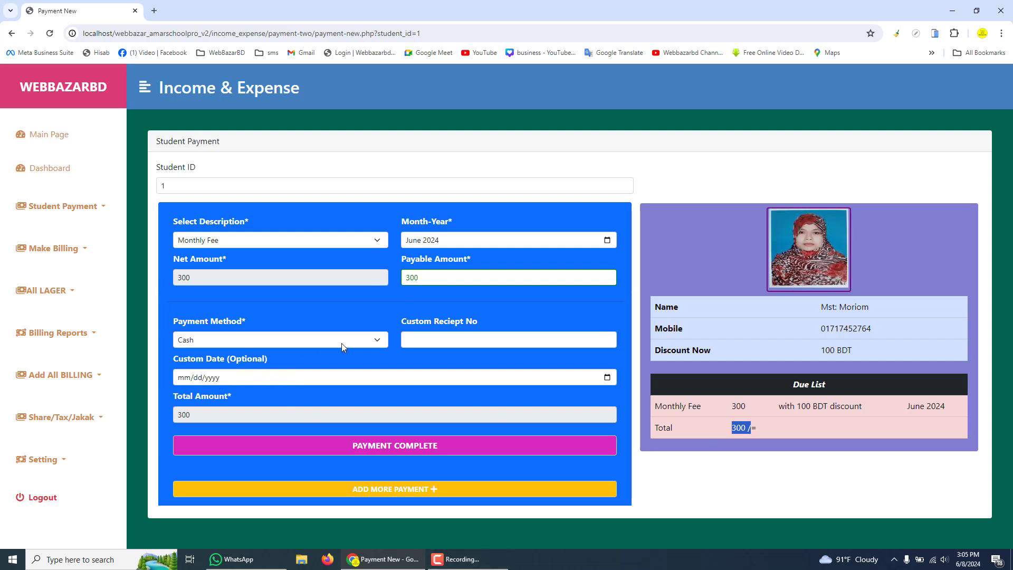
# Step: Complete the cash payment with a custom receipt number and no custom date, and cancel printing the receipt
pyautogui.click(438, 337)
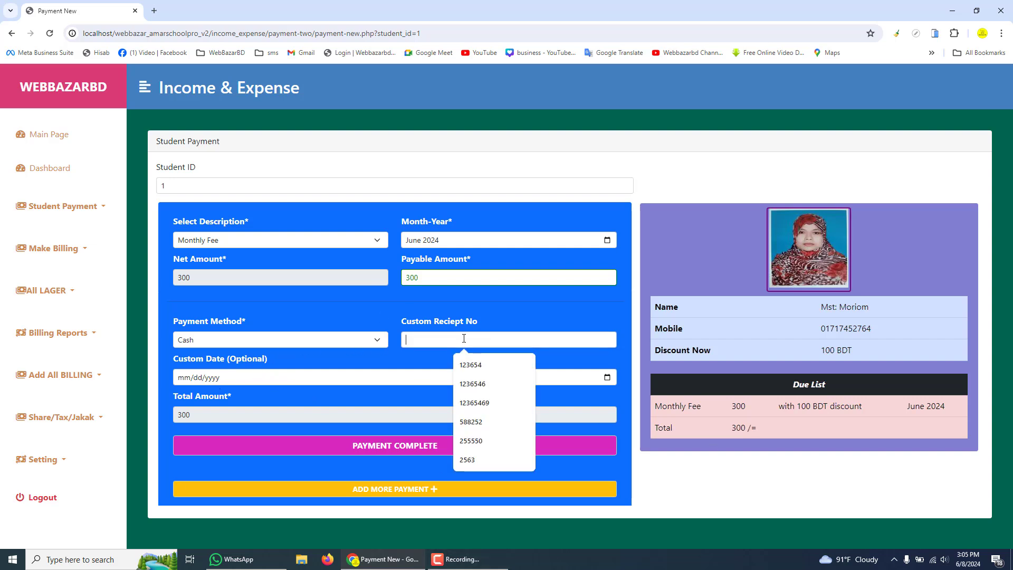
pyautogui.click(481, 364)
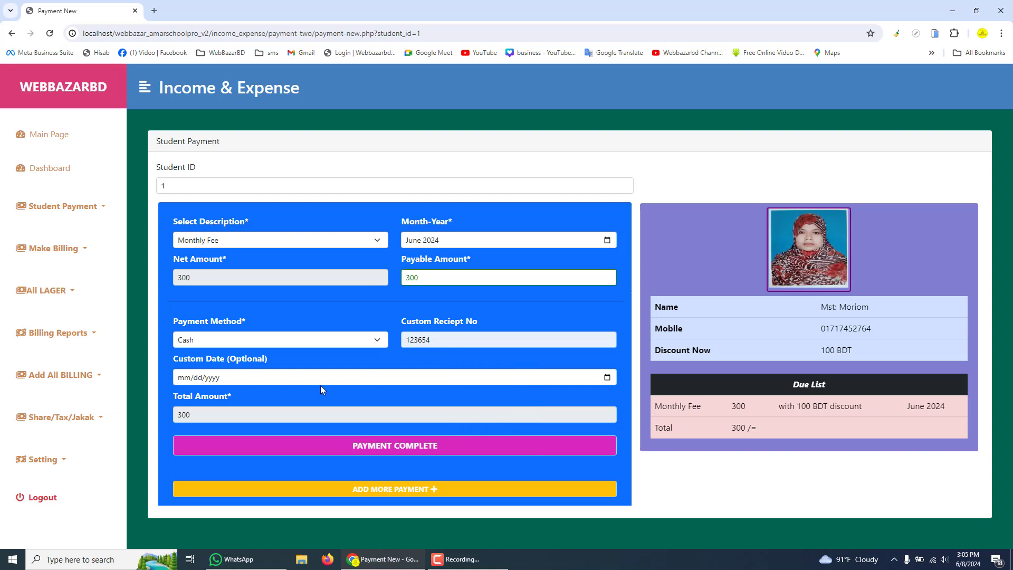
pyautogui.click(607, 377)
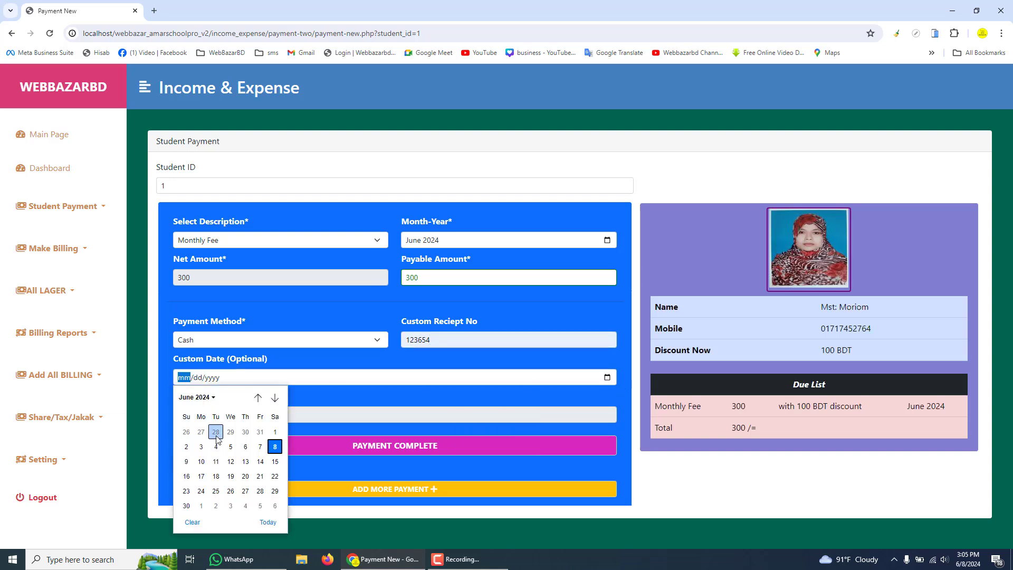
pyautogui.click(348, 379)
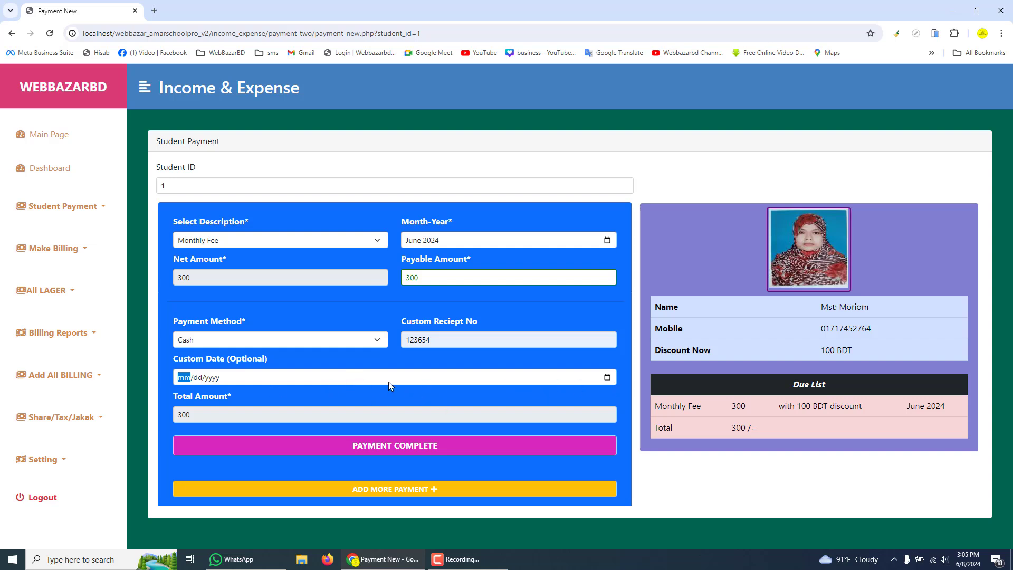
pyautogui.click(422, 450)
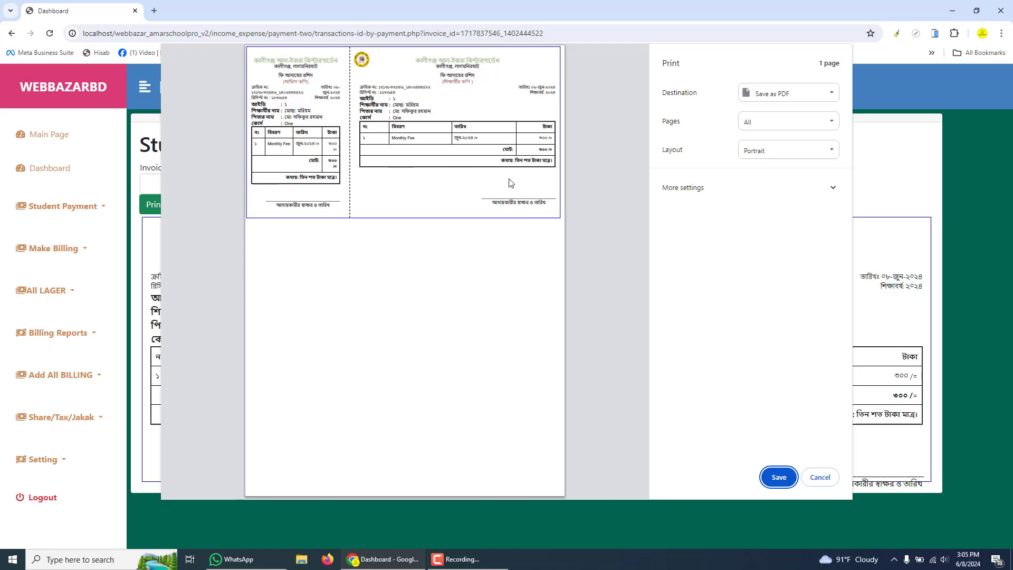
pyautogui.click(820, 477)
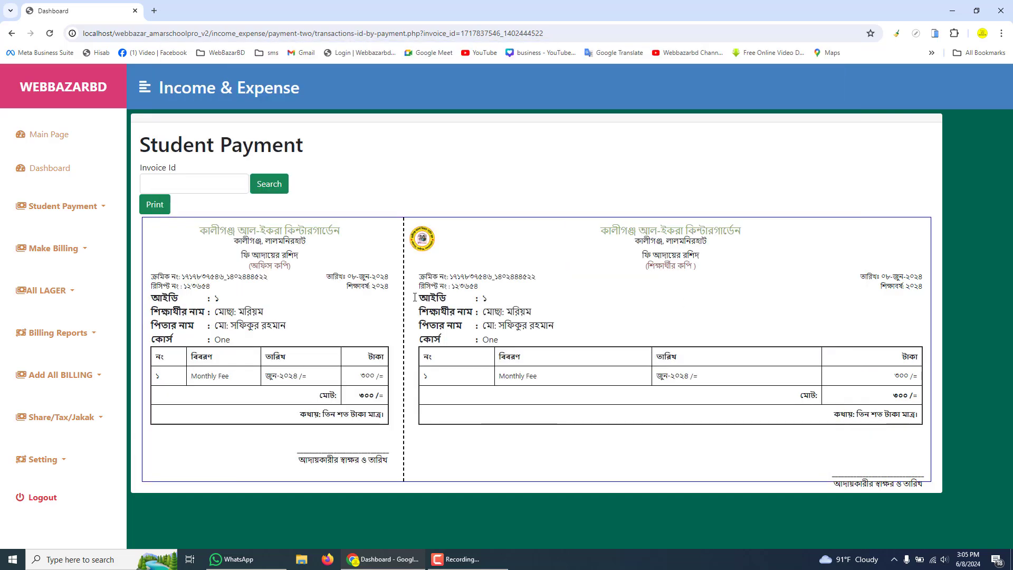
# Step: Check the collected fee in the Payment Transaction Report and review the unpaid students in the Due Transaction Report
pyautogui.click(86, 208)
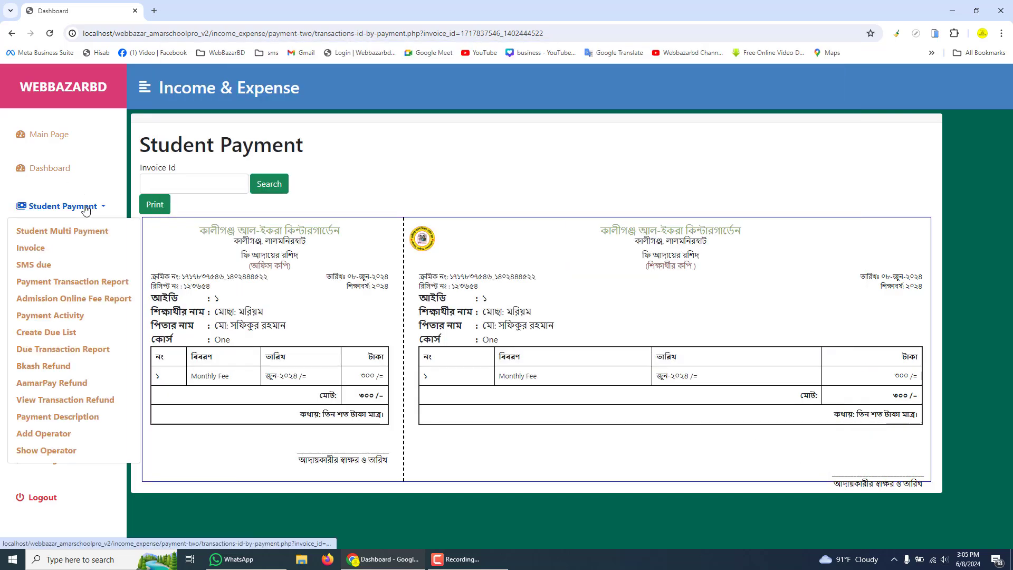
pyautogui.click(72, 283)
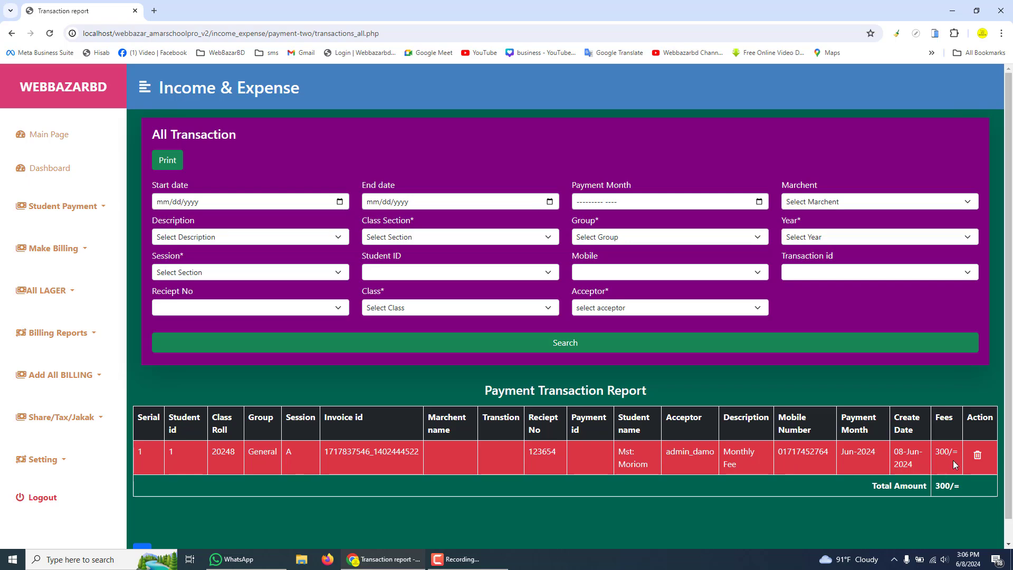
pyautogui.click(62, 206)
pyautogui.click(91, 351)
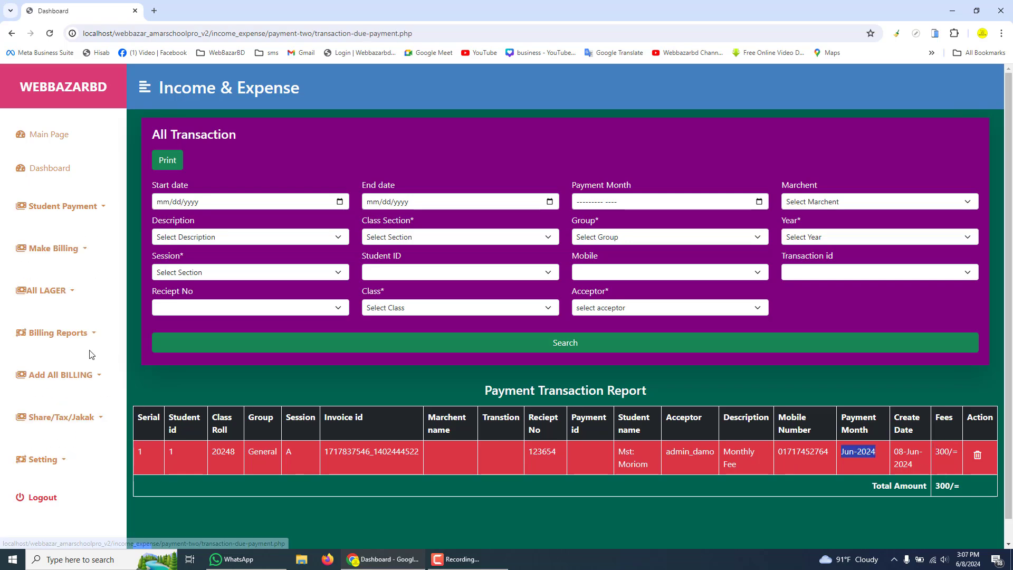
pyautogui.scroll(-3, 175, 395)
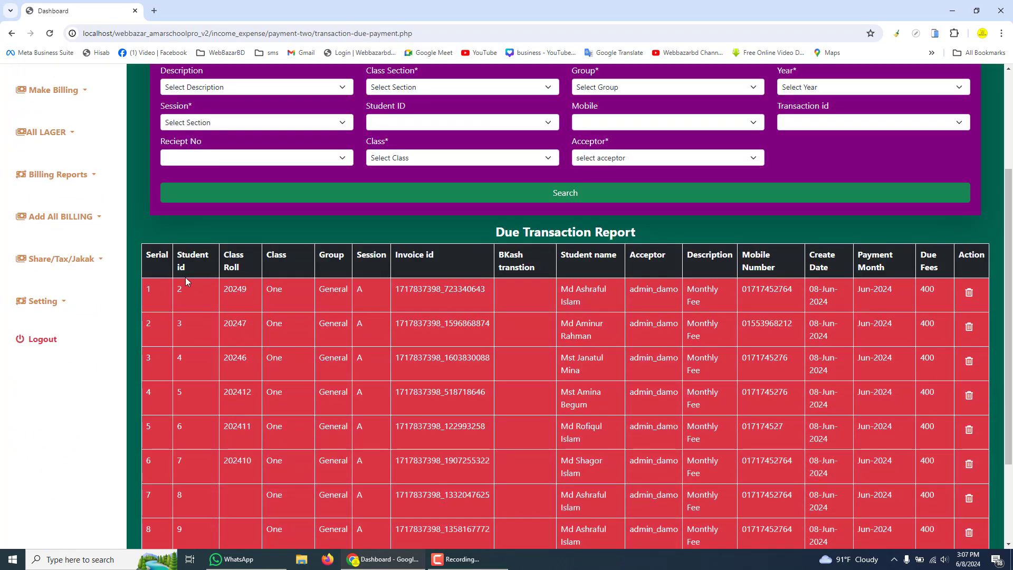
pyautogui.scroll(-3, 204, 388)
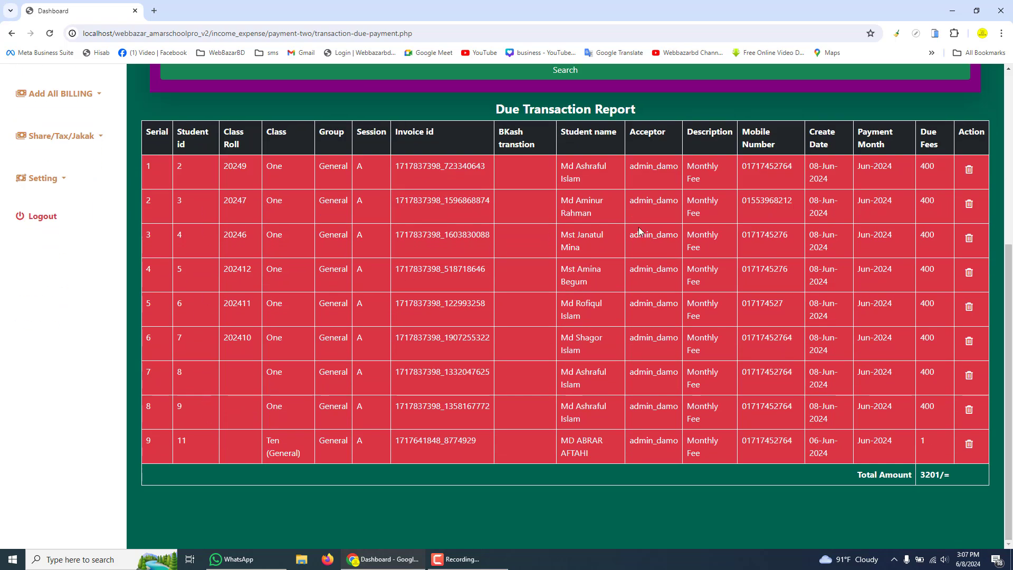
pyautogui.scroll(3, 642, 232)
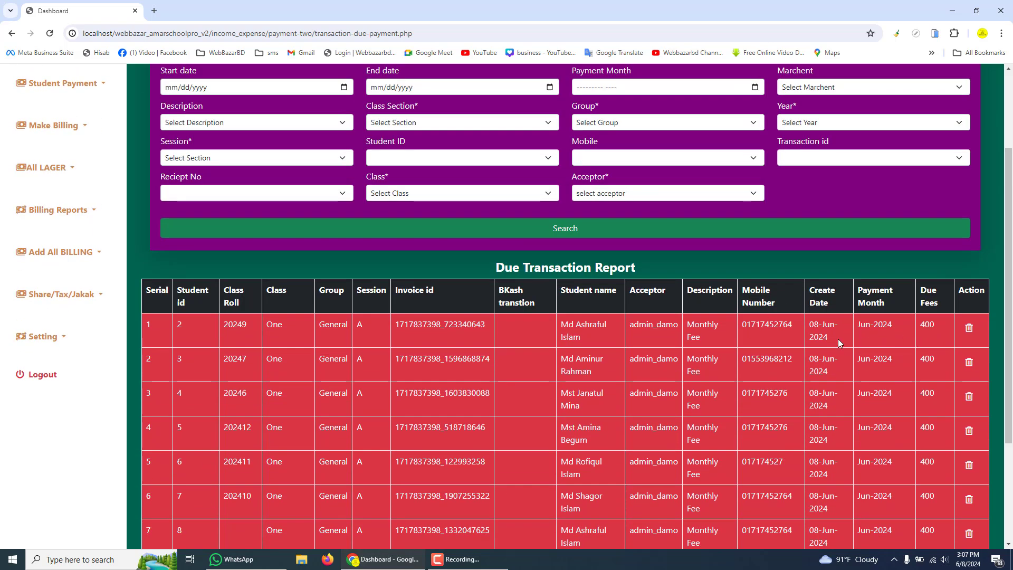
pyautogui.scroll(1, 340, 326)
pyautogui.scroll(2, 341, 326)
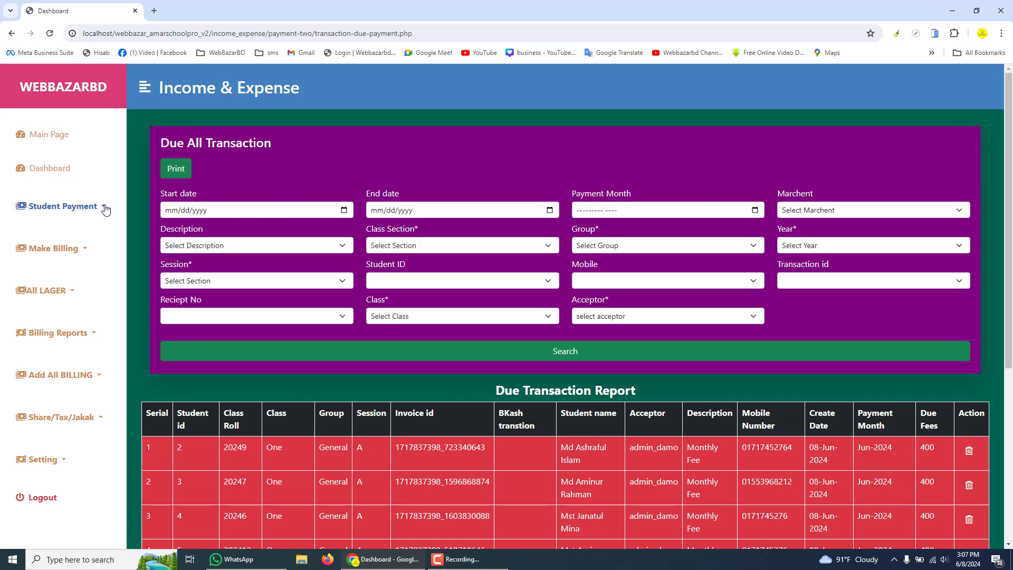
# Step: Open Student Multi Payment and load the first student listed in the due report by student ID
pyautogui.click(104, 206)
pyautogui.click(83, 232)
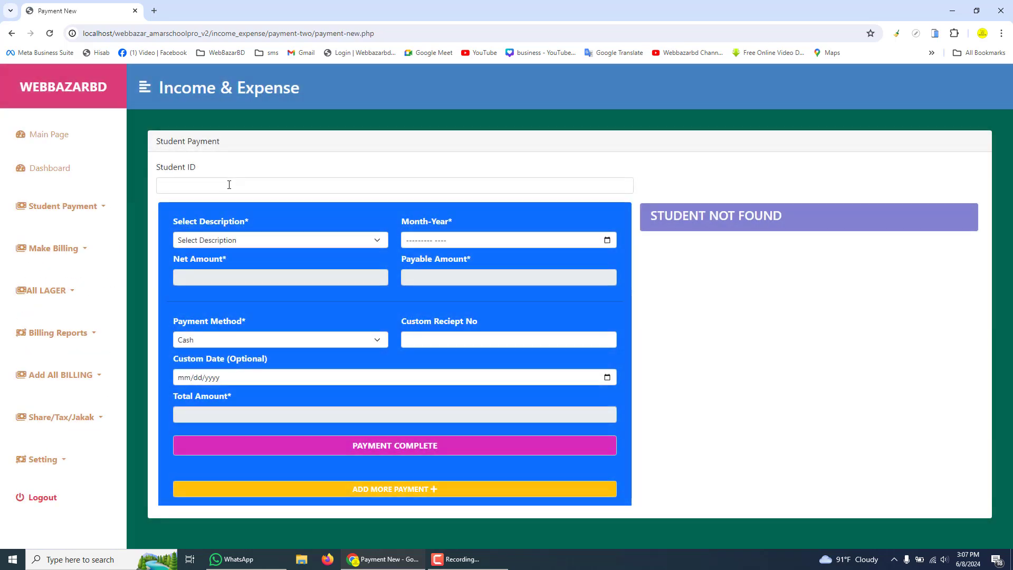
pyautogui.click(232, 185)
pyautogui.write('2')
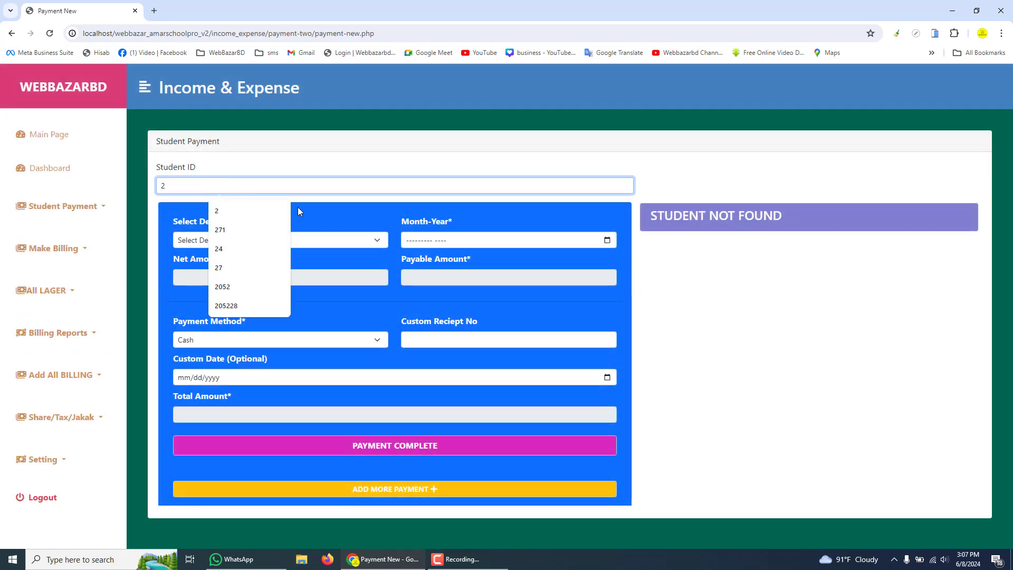
pyautogui.click(344, 240)
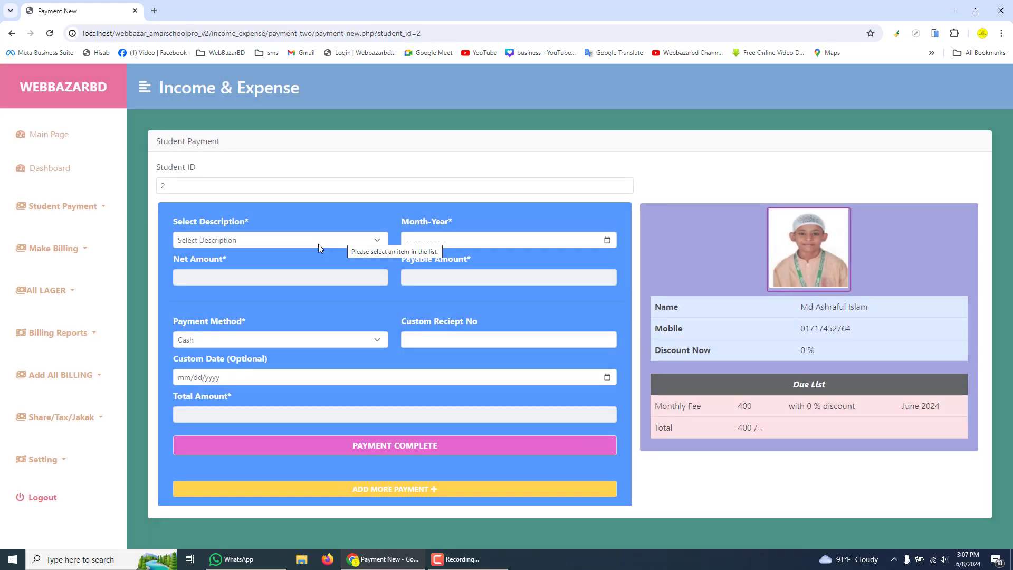
# Step: Complete the student's cash payment of the Monthly Fee for June 2024 without a custom receipt number, and cancel printing the receipt
pyautogui.click(306, 244)
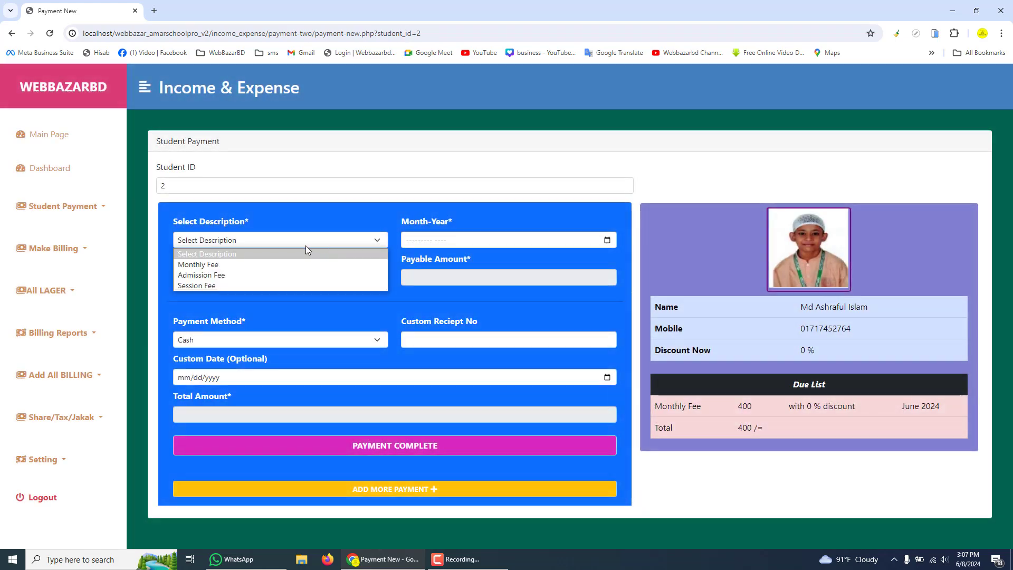
pyautogui.click(235, 265)
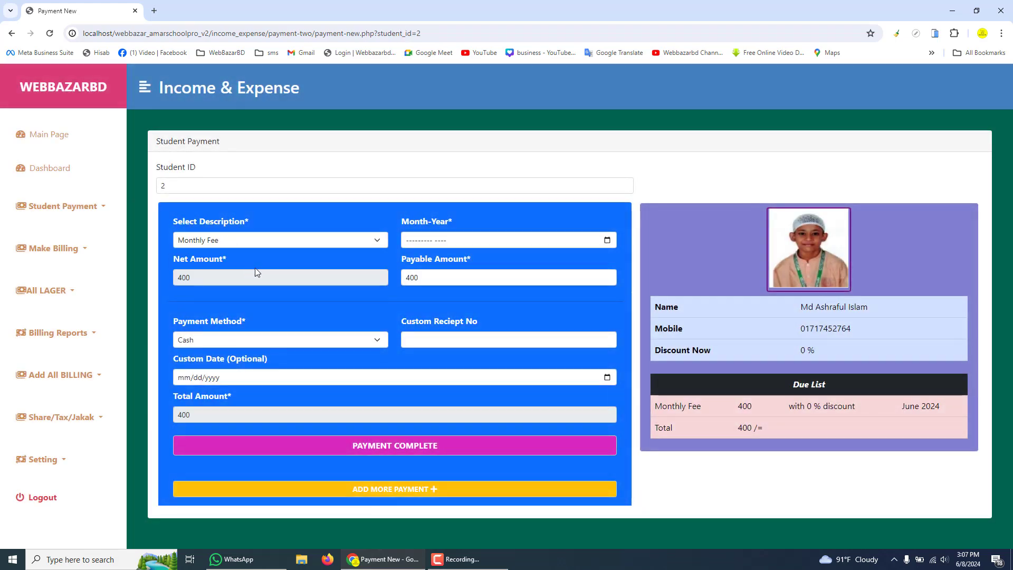
pyautogui.click(607, 240)
pyautogui.click(496, 332)
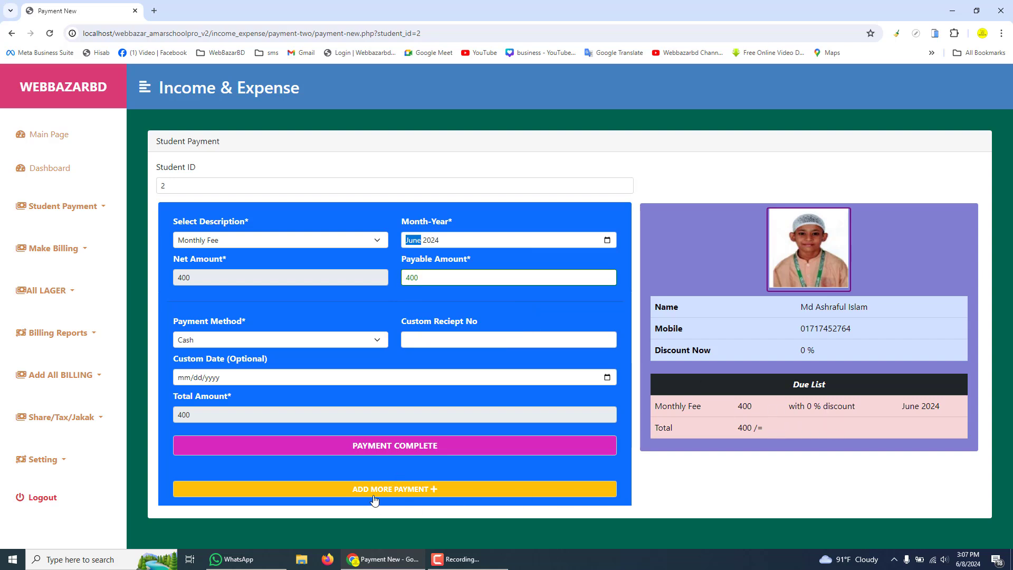
pyautogui.click(459, 449)
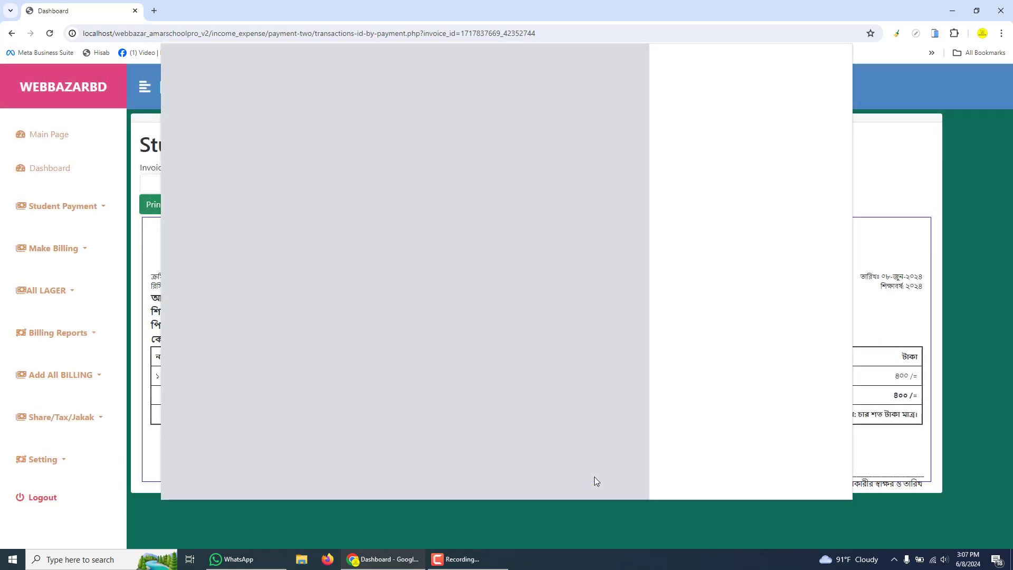
pyautogui.click(826, 477)
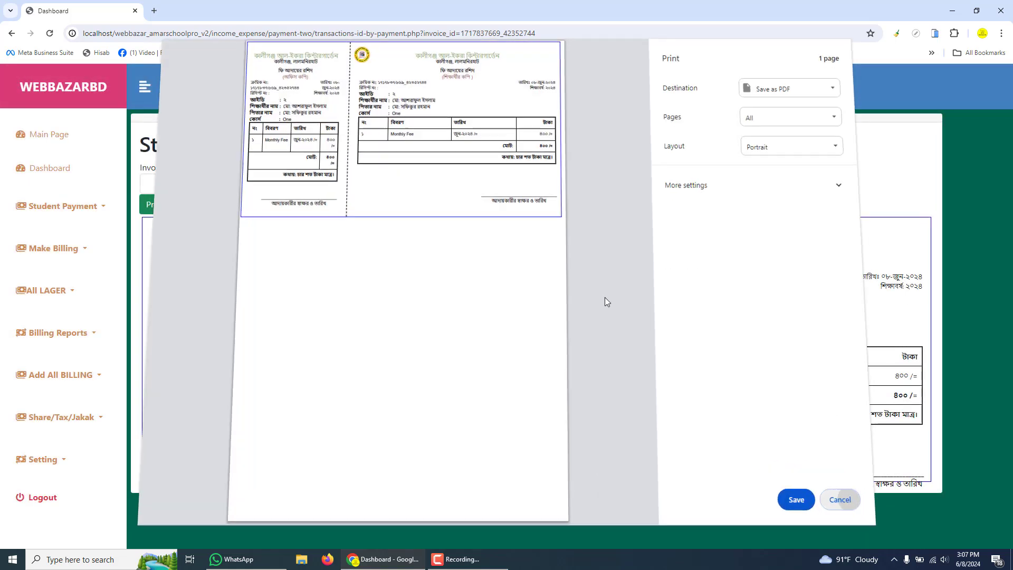
# Step: Reopen the Due Transaction Report and check which students and what total amount are still due
pyautogui.click(74, 206)
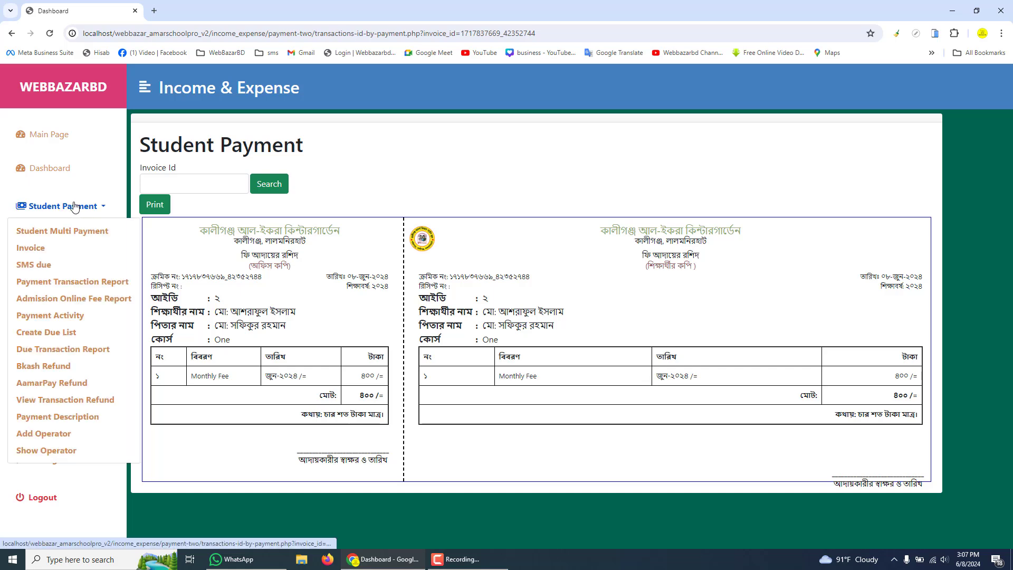
pyautogui.click(66, 350)
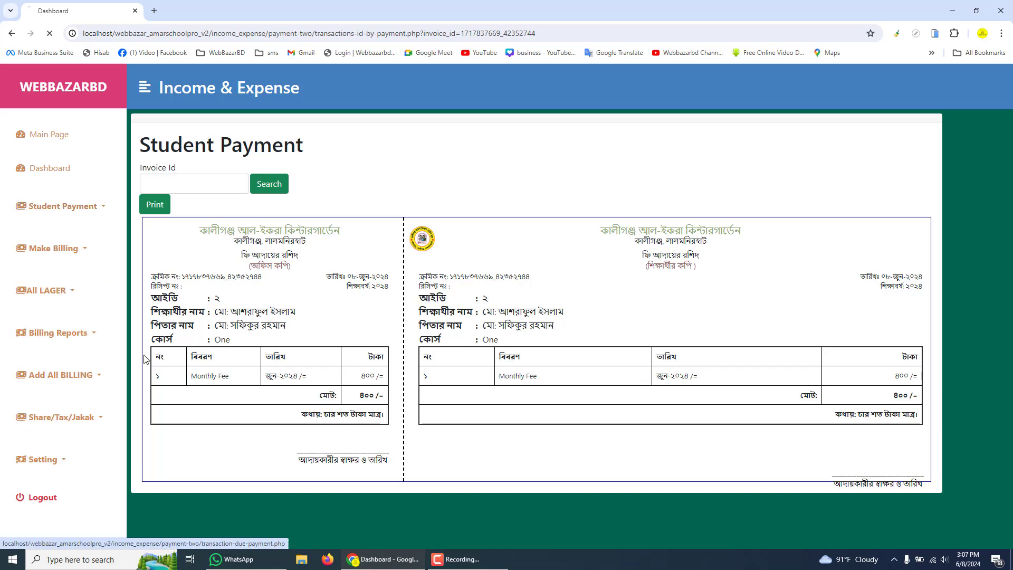
pyautogui.scroll(-3, 370, 385)
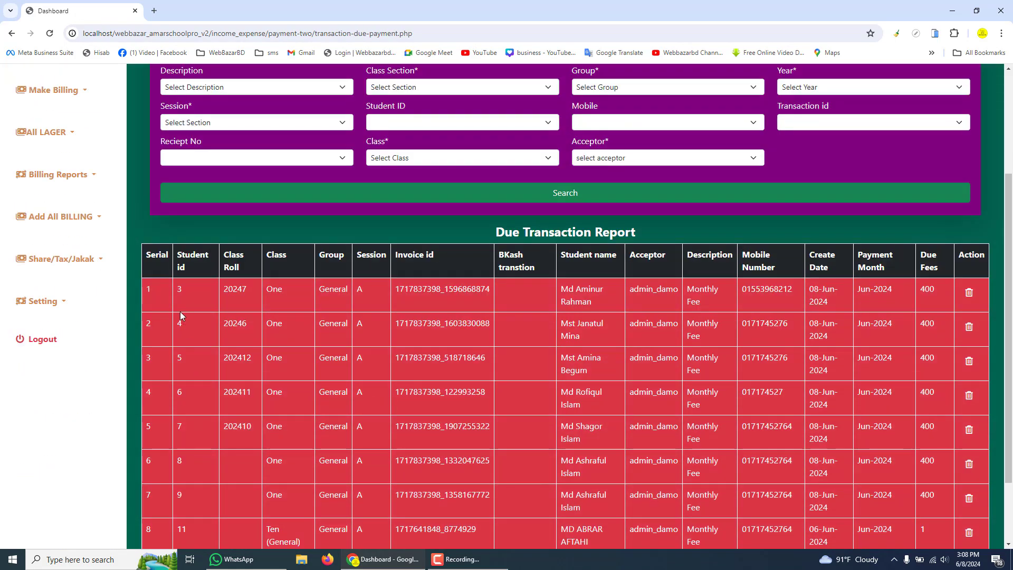
pyautogui.doubleClick(179, 289)
pyautogui.scroll(-2, 237, 374)
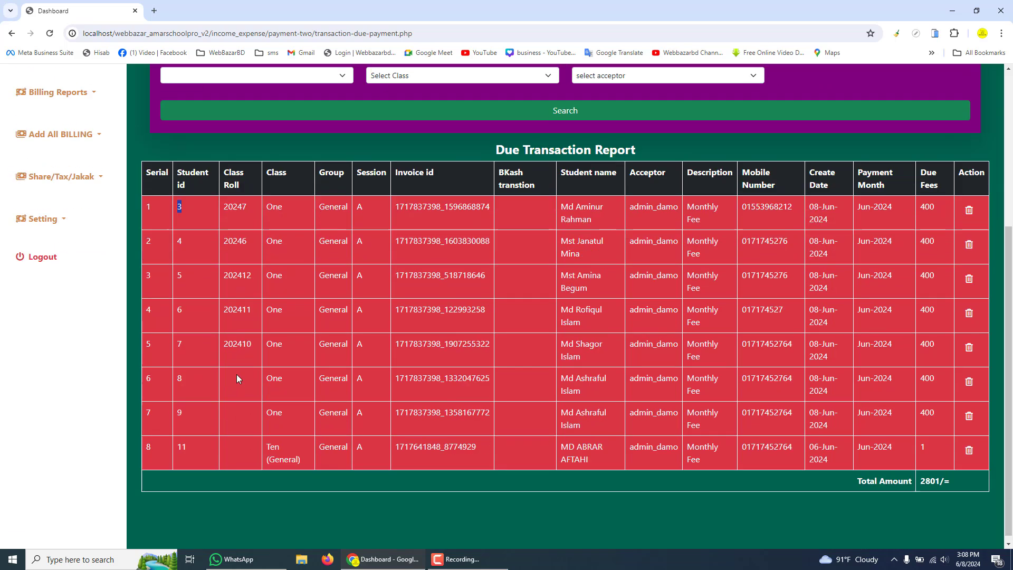
pyautogui.scroll(5, 236, 374)
# Step: Open the Payment Transaction Report and review both students' June 2024 payments and the total amount collected
pyautogui.click(79, 170)
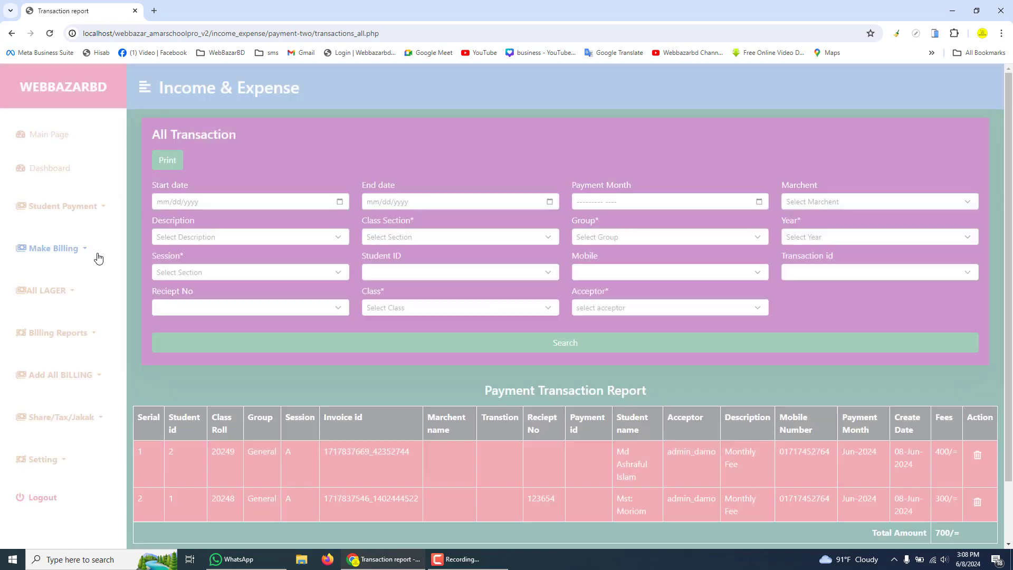
pyautogui.scroll(-1, 191, 394)
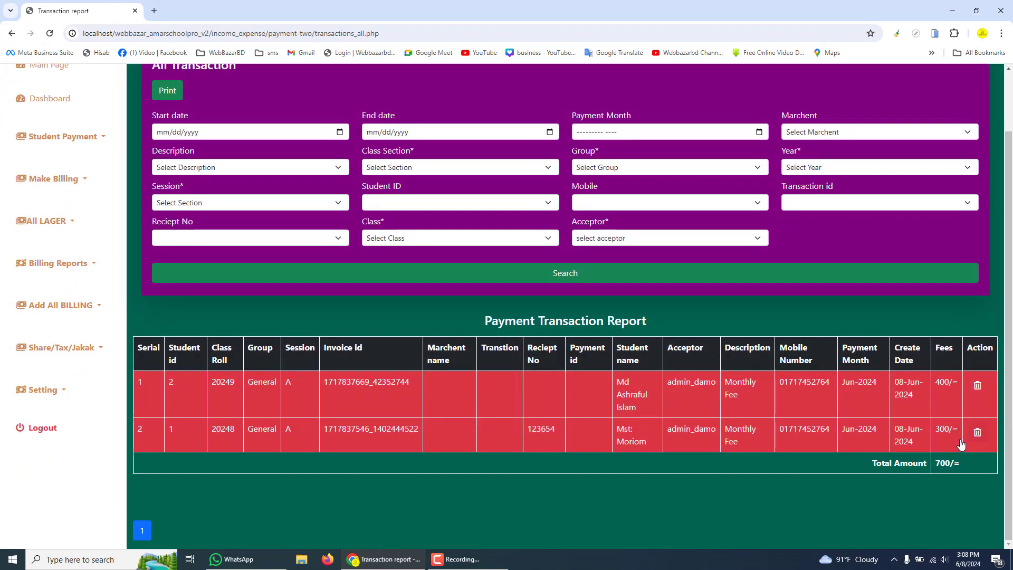
pyautogui.scroll(1, 423, 284)
pyautogui.scroll(1, 423, 283)
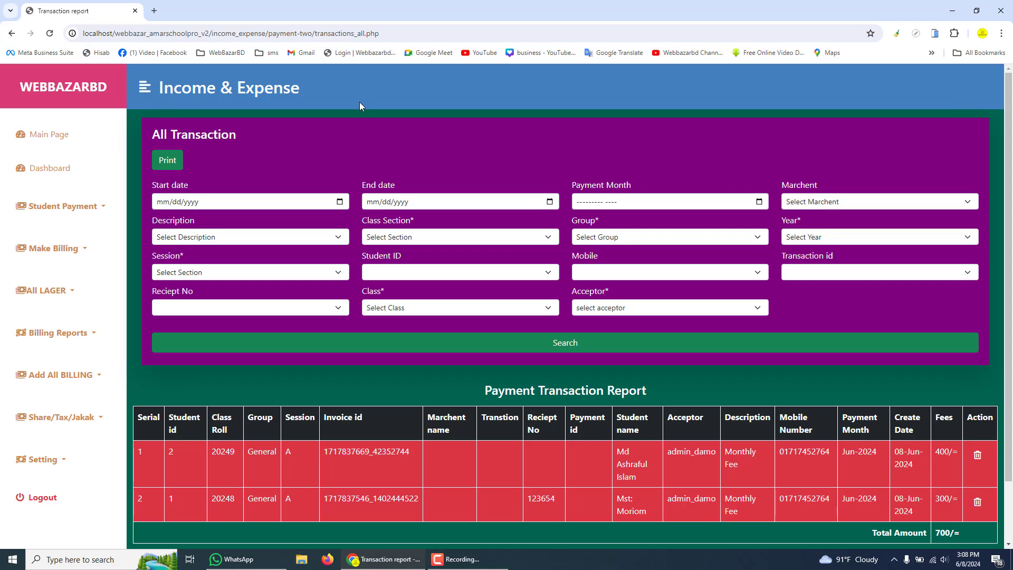
pyautogui.scroll(-1, 360, 104)
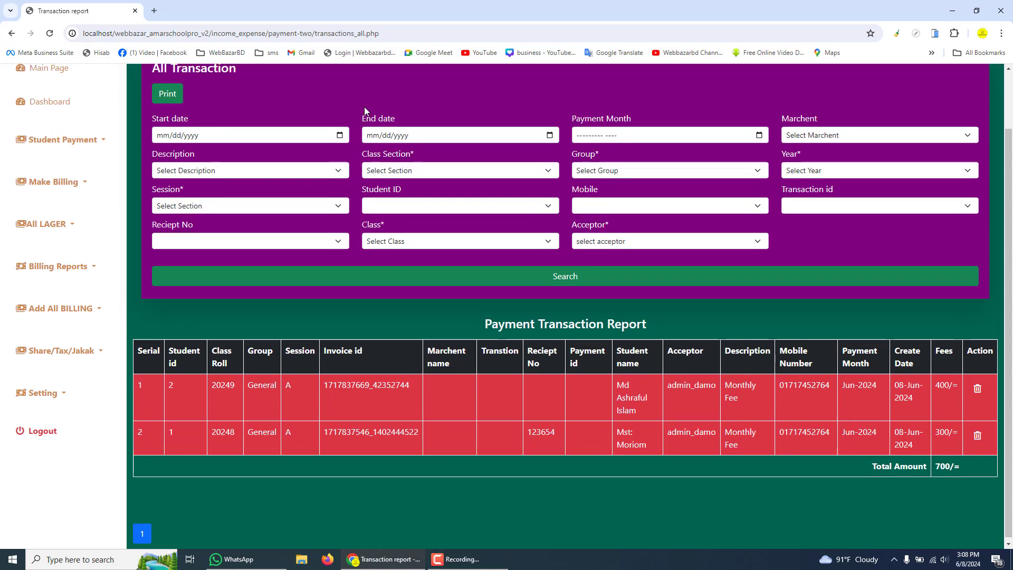
pyautogui.scroll(1, 364, 108)
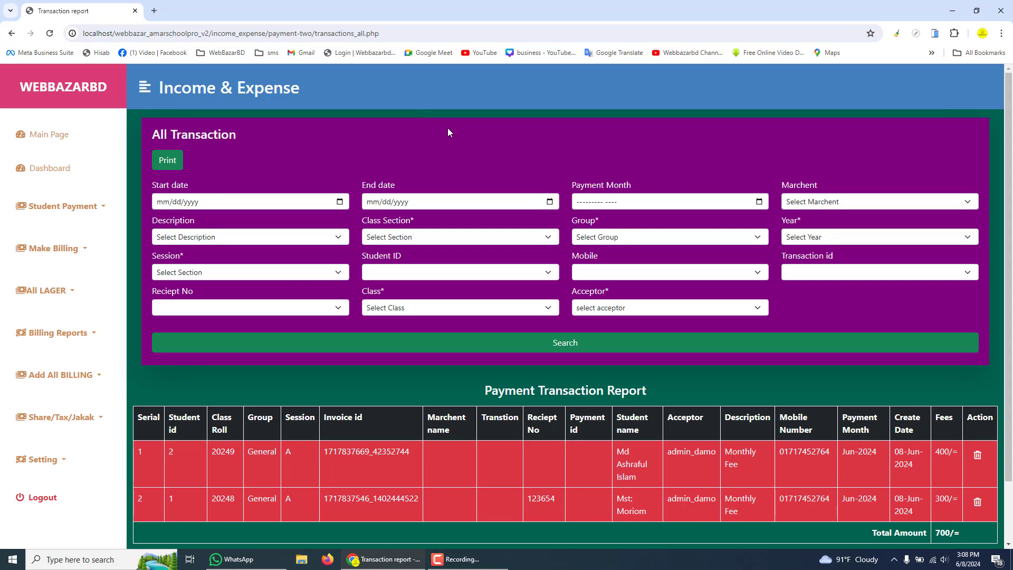
pyautogui.click(473, 560)
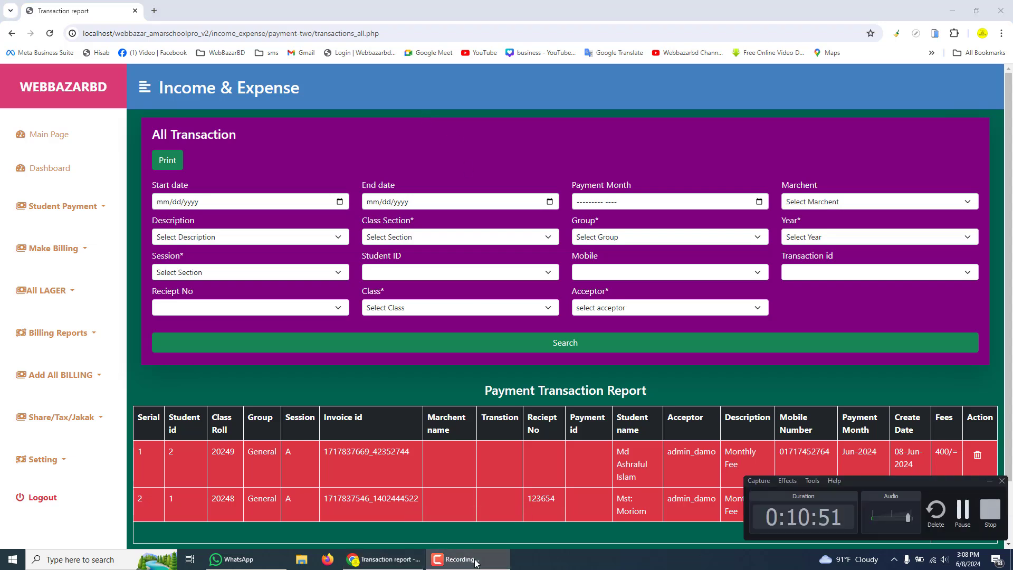